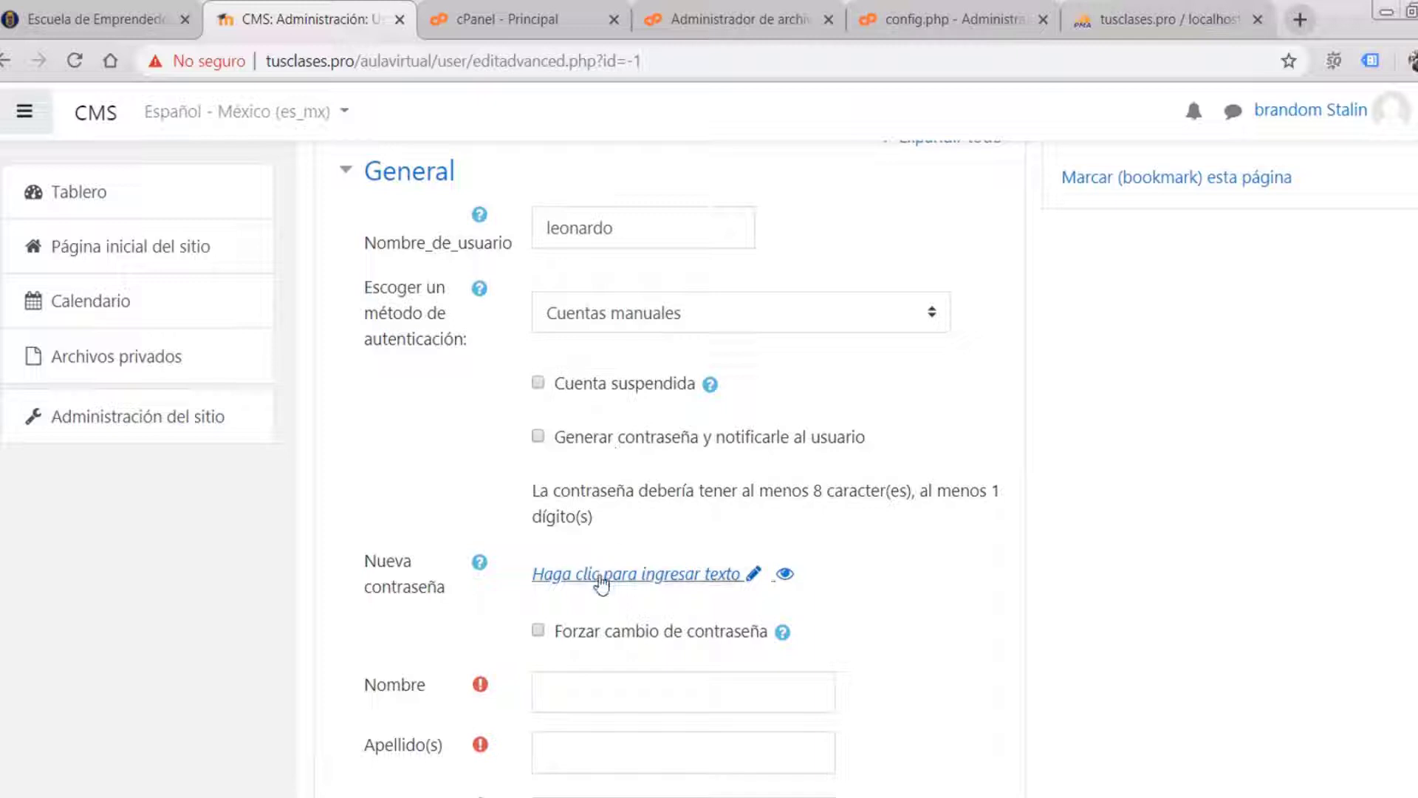
- Open the empty Nueva contraseña field so a password can be entered
left_click(619, 574)
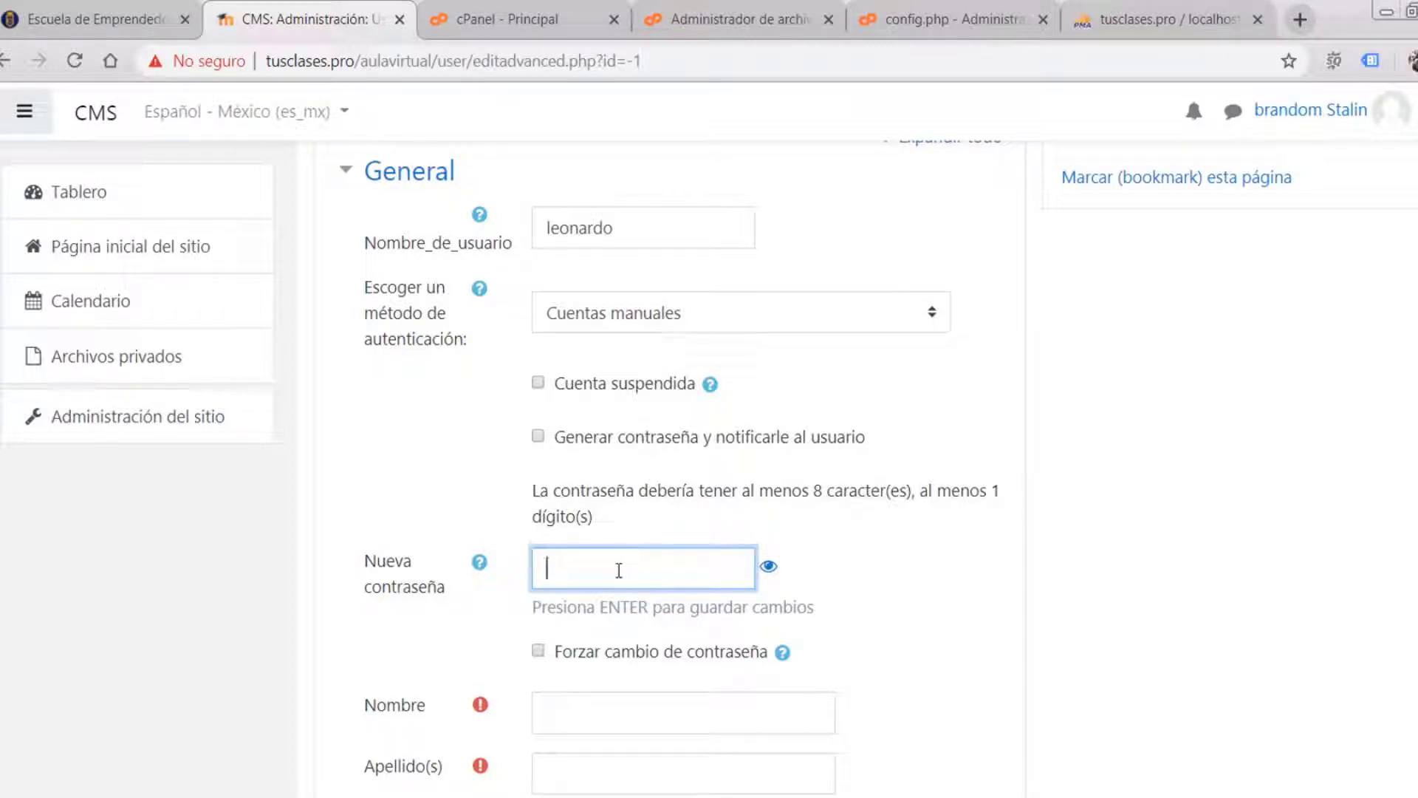
- Set the new user's password, revealing it as plain text, and confirm it
left_click(768, 567)
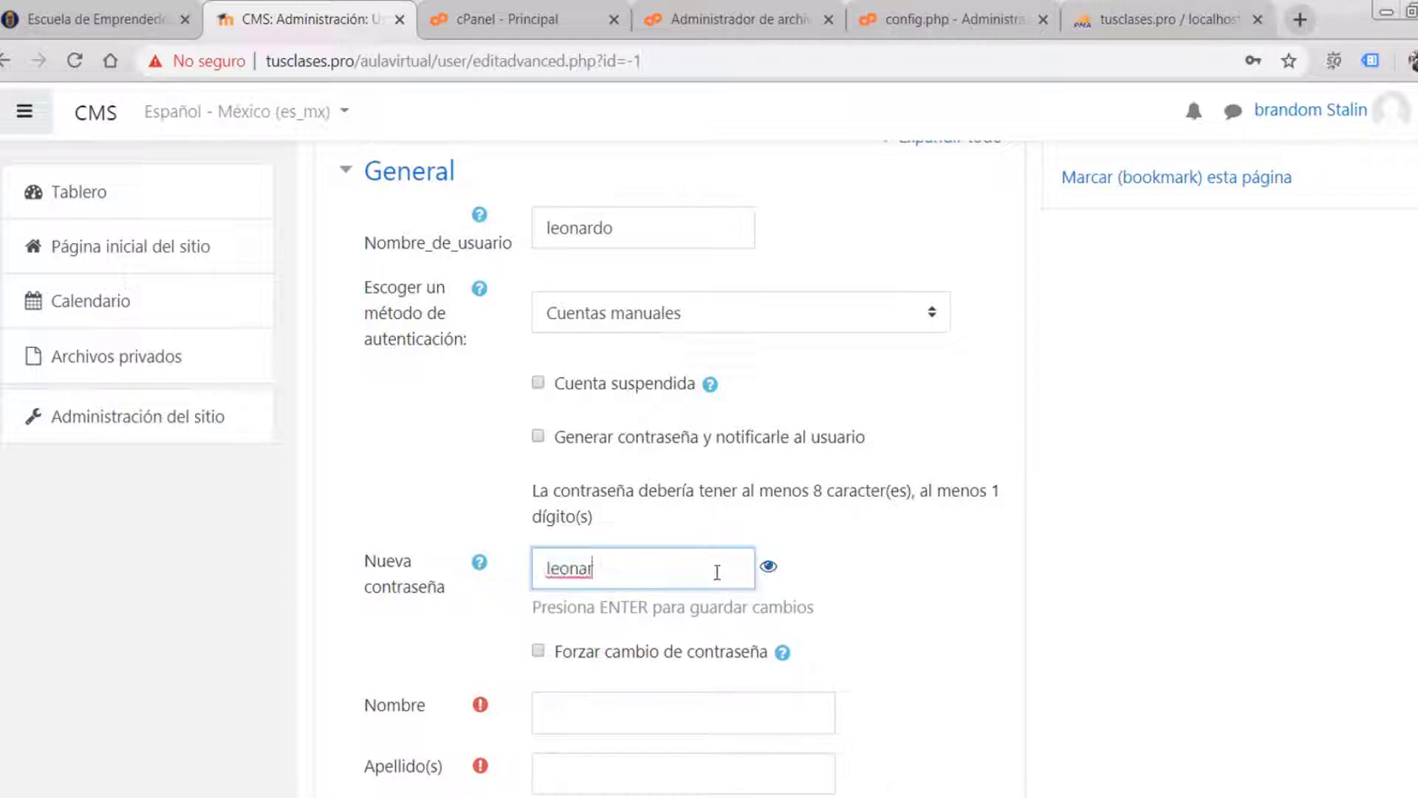
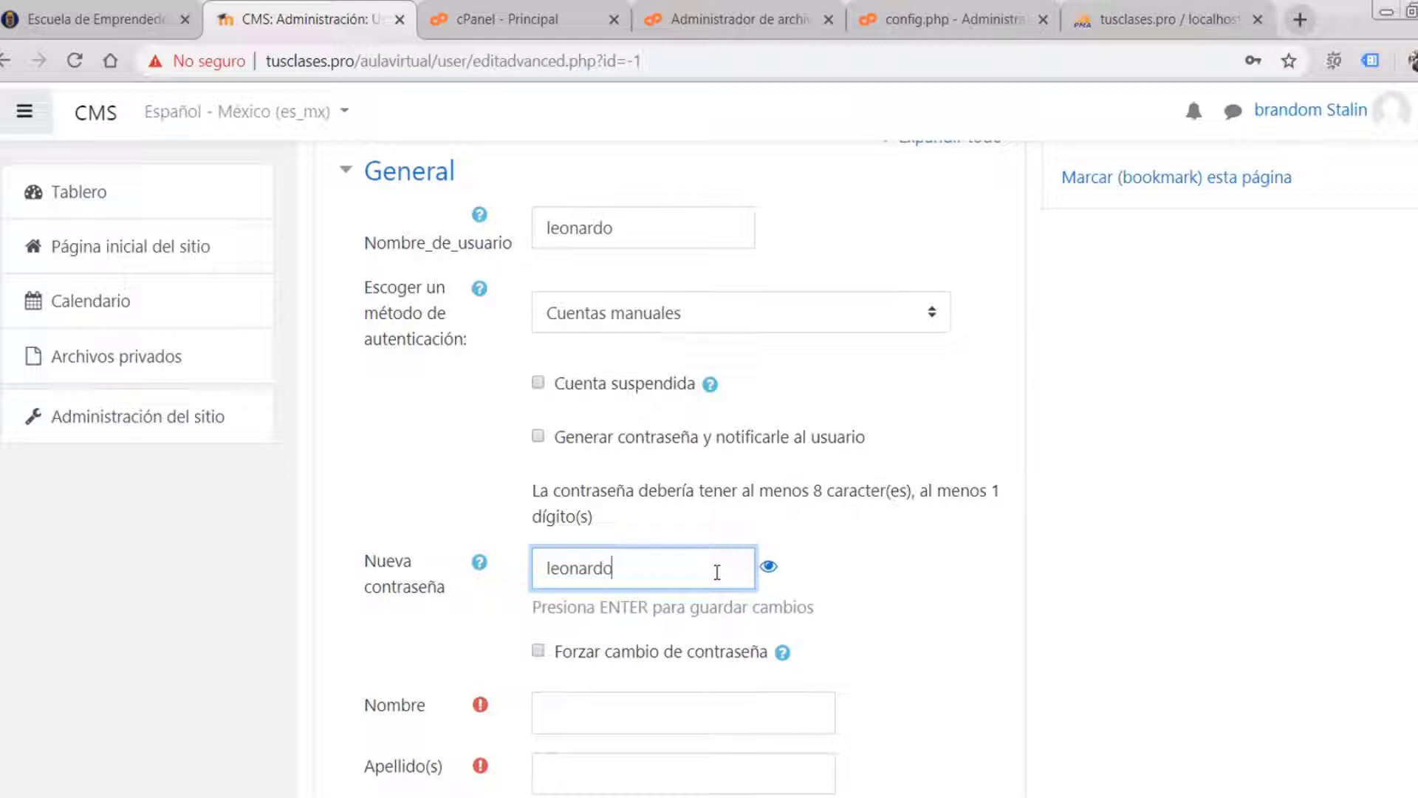
key("Return")
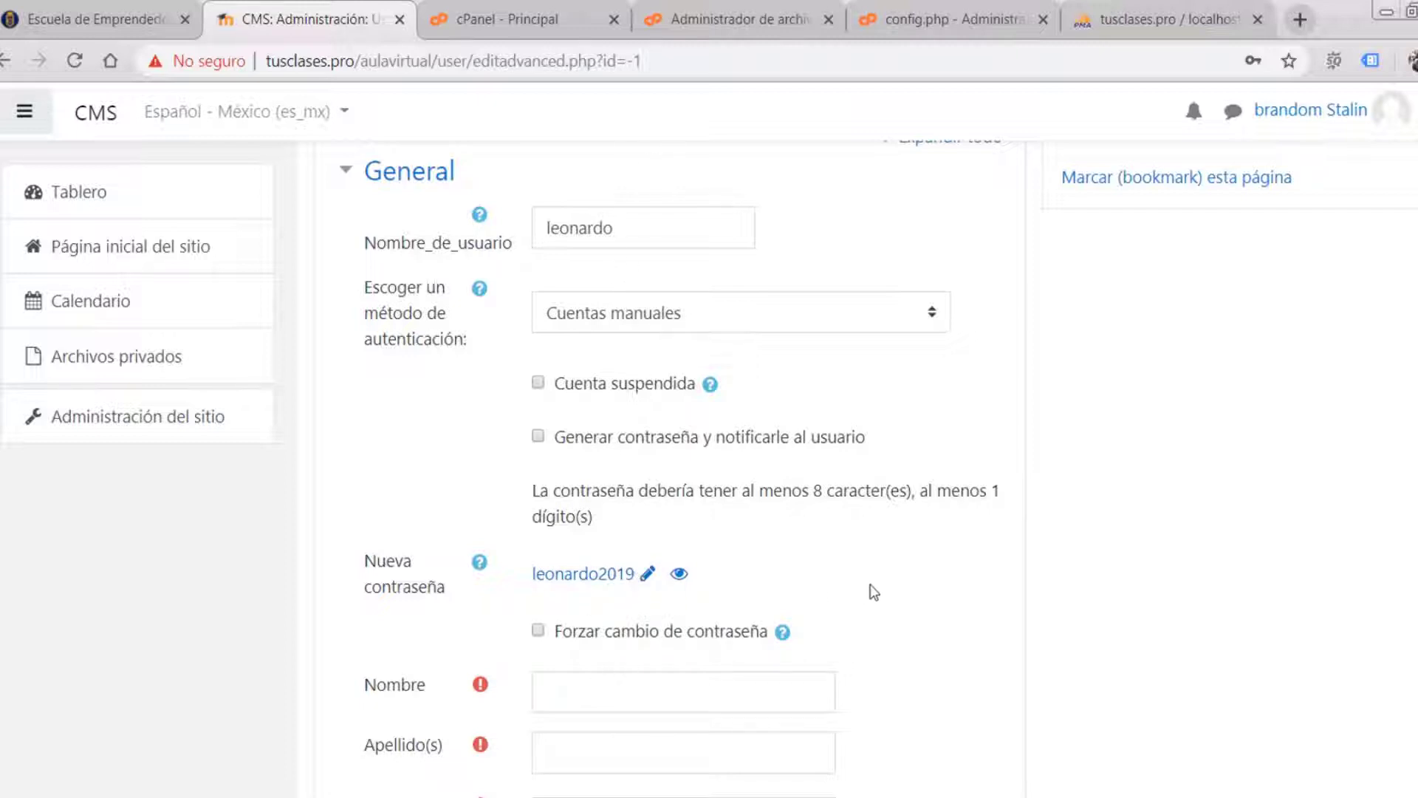
- Fill in the user's first name and start on the surname field
scroll(870, 588, "down", 2)
left_click(628, 588)
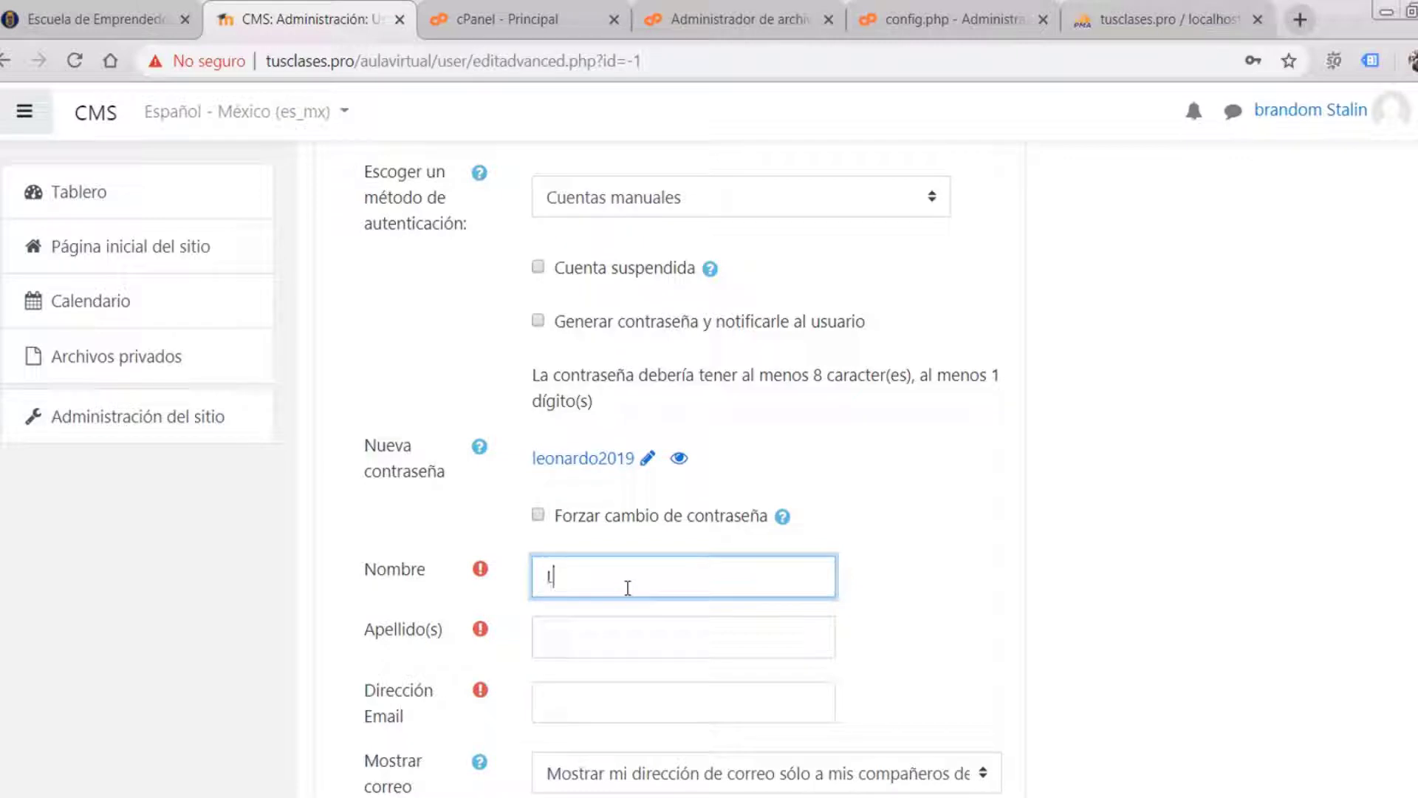
type("Leonardpo")
left_click(570, 637)
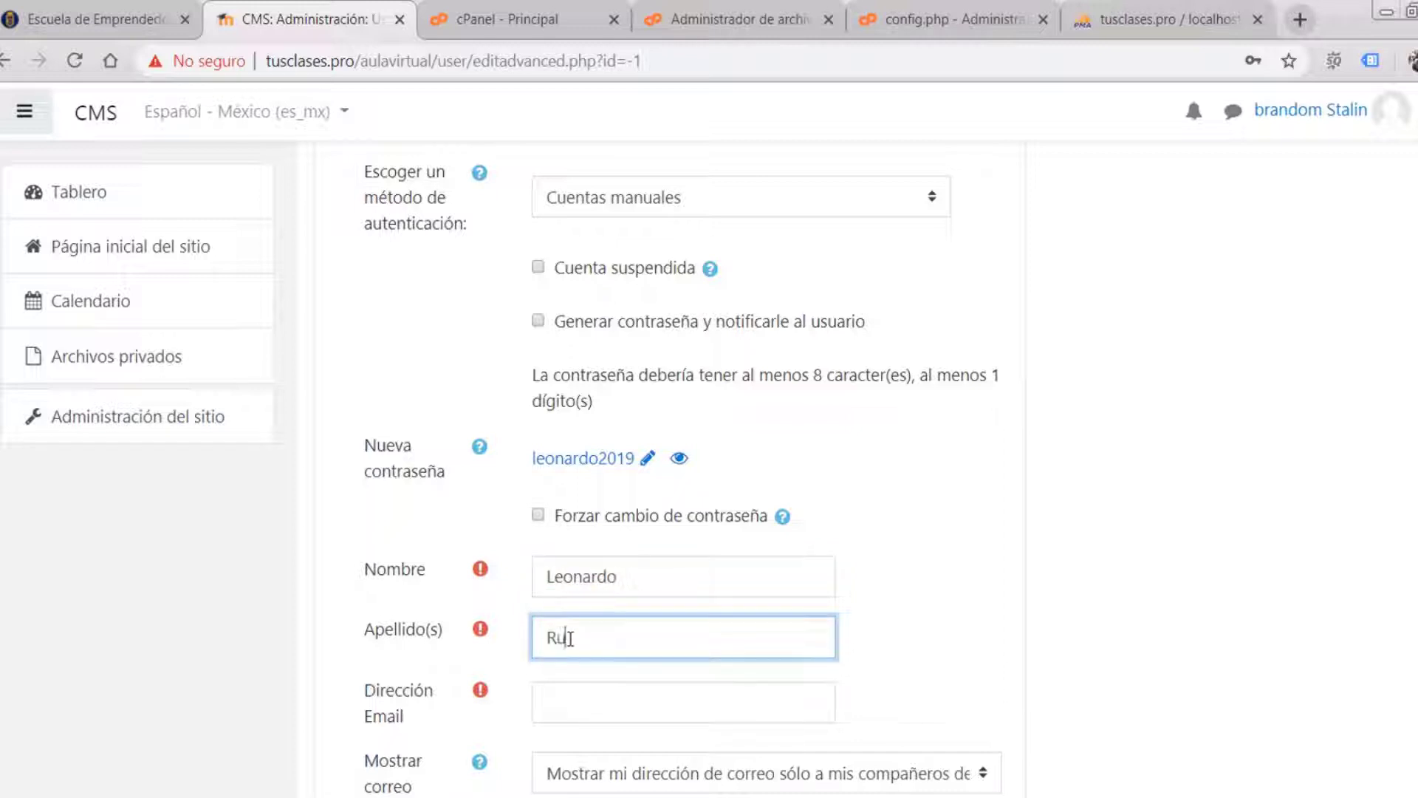
- Enter the user's e-mail address in Dirección Email
scroll(662, 676, "down", 2)
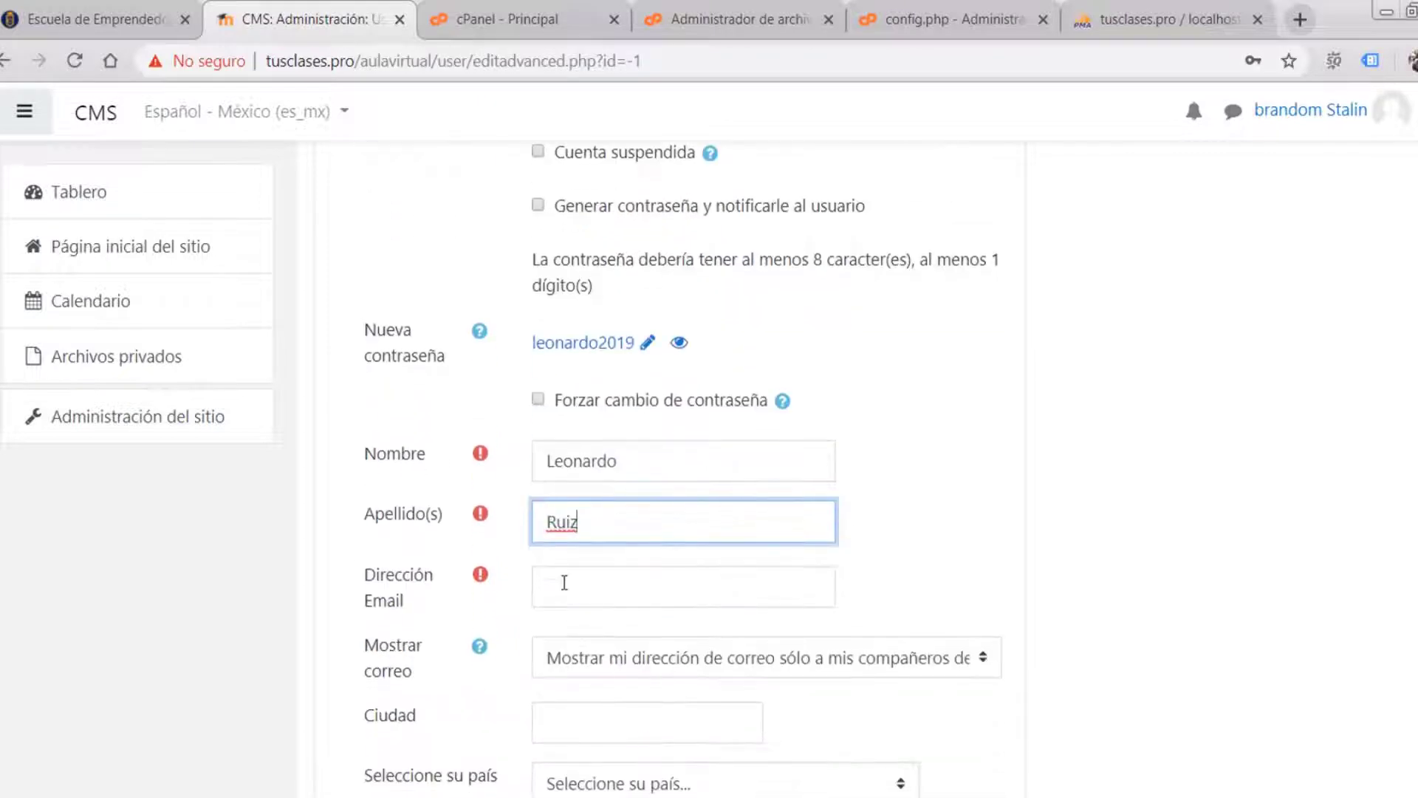
left_click(569, 573)
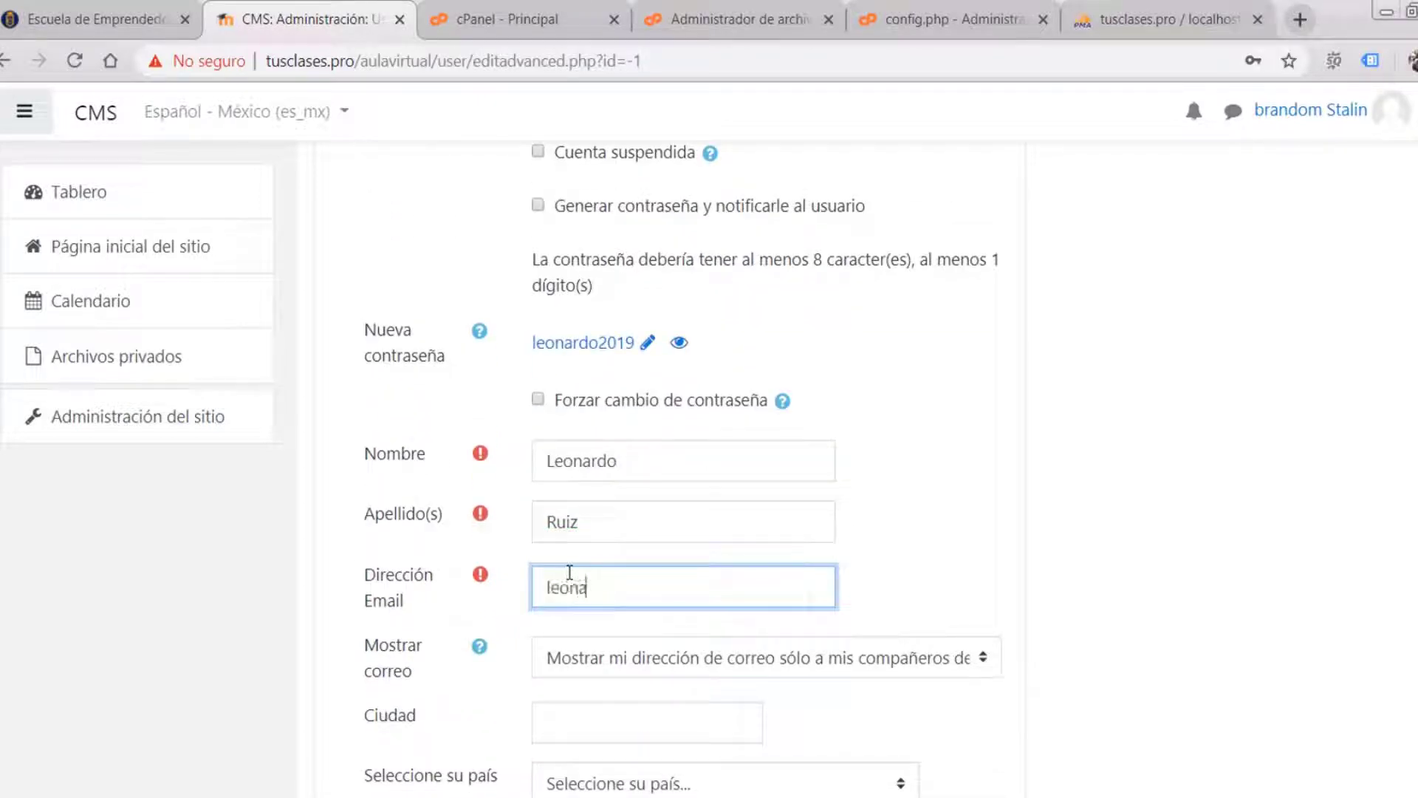
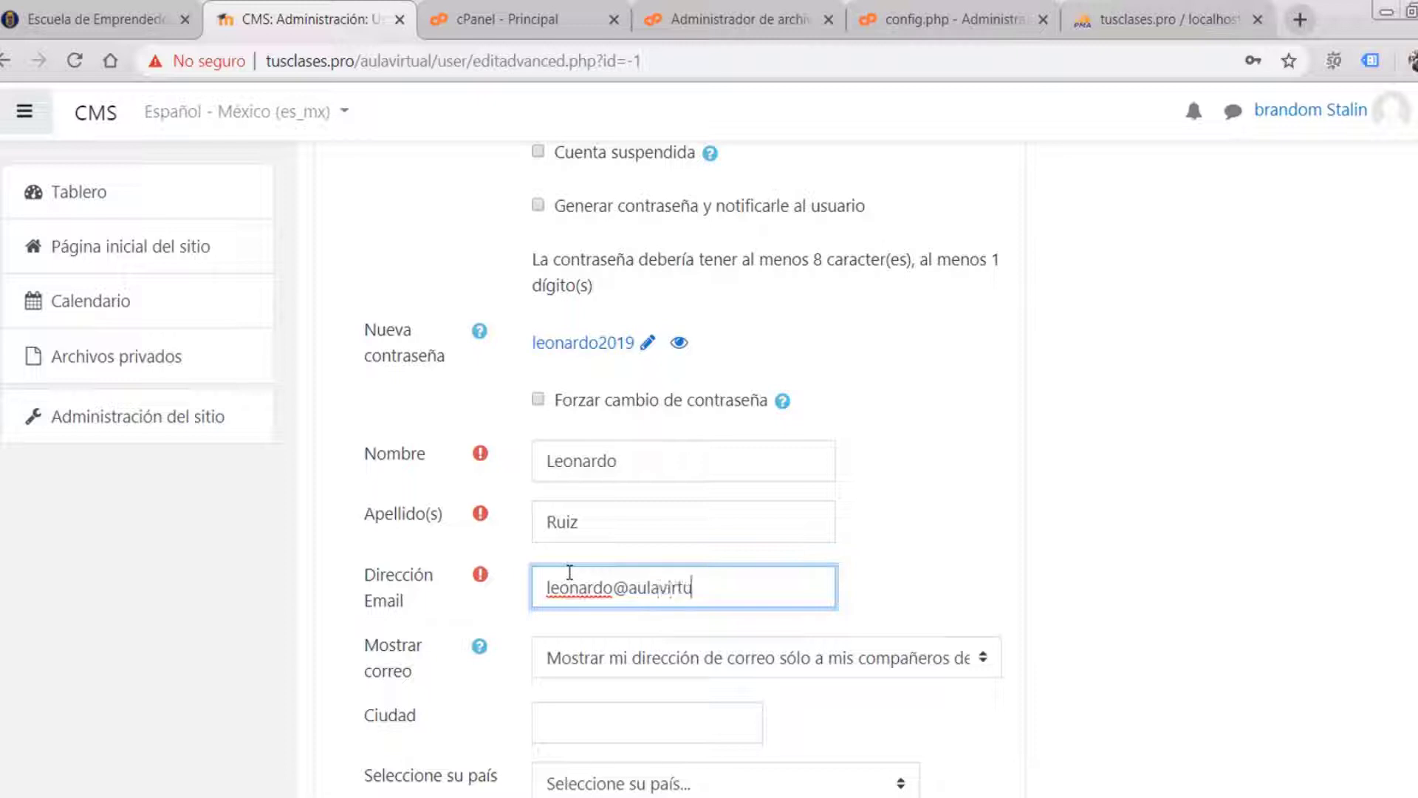
left_click(947, 530)
scroll(647, 559, "down", 2)
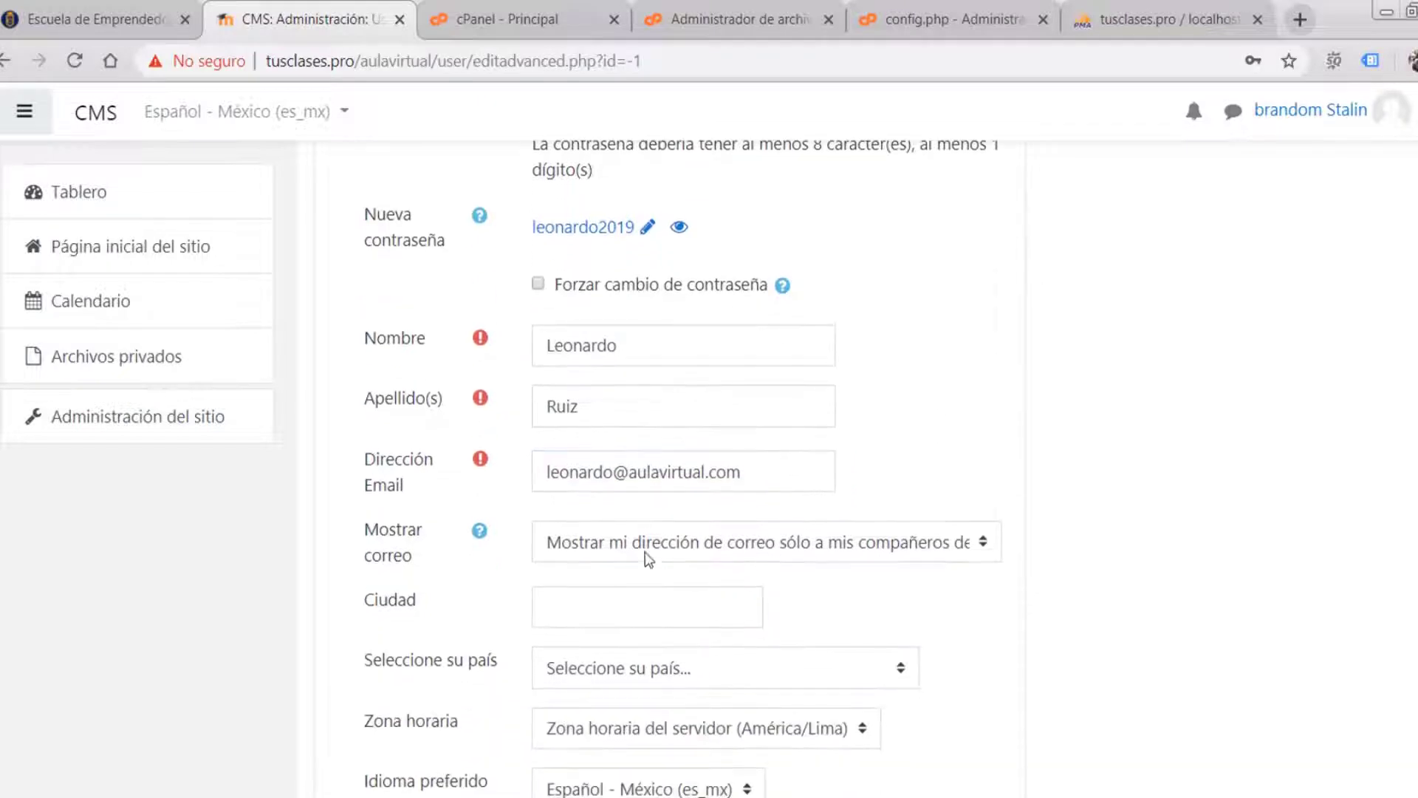
- Set the city to Lima and the country to Perú, then scroll to Imagen del usuario
left_click(585, 614)
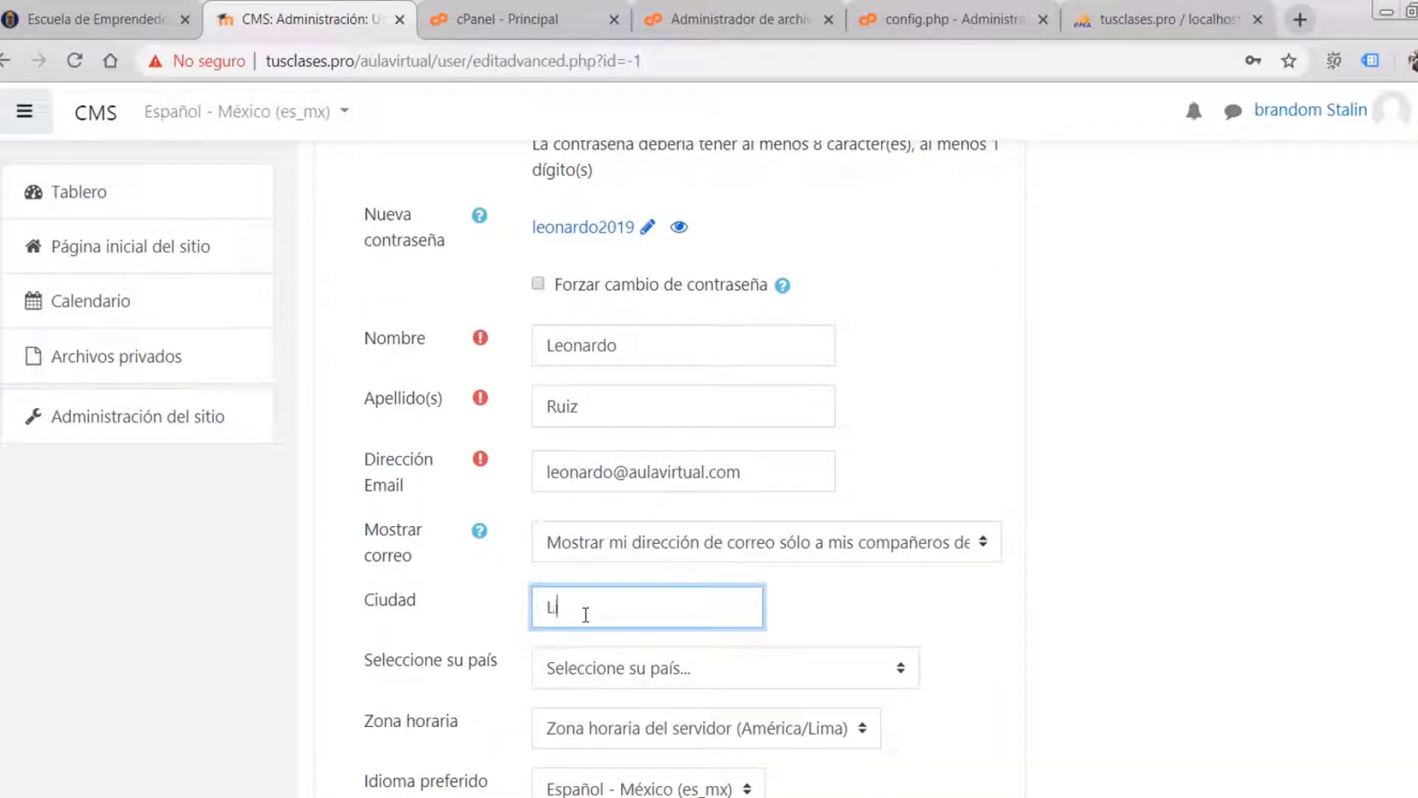
scroll(776, 665, "down", 4)
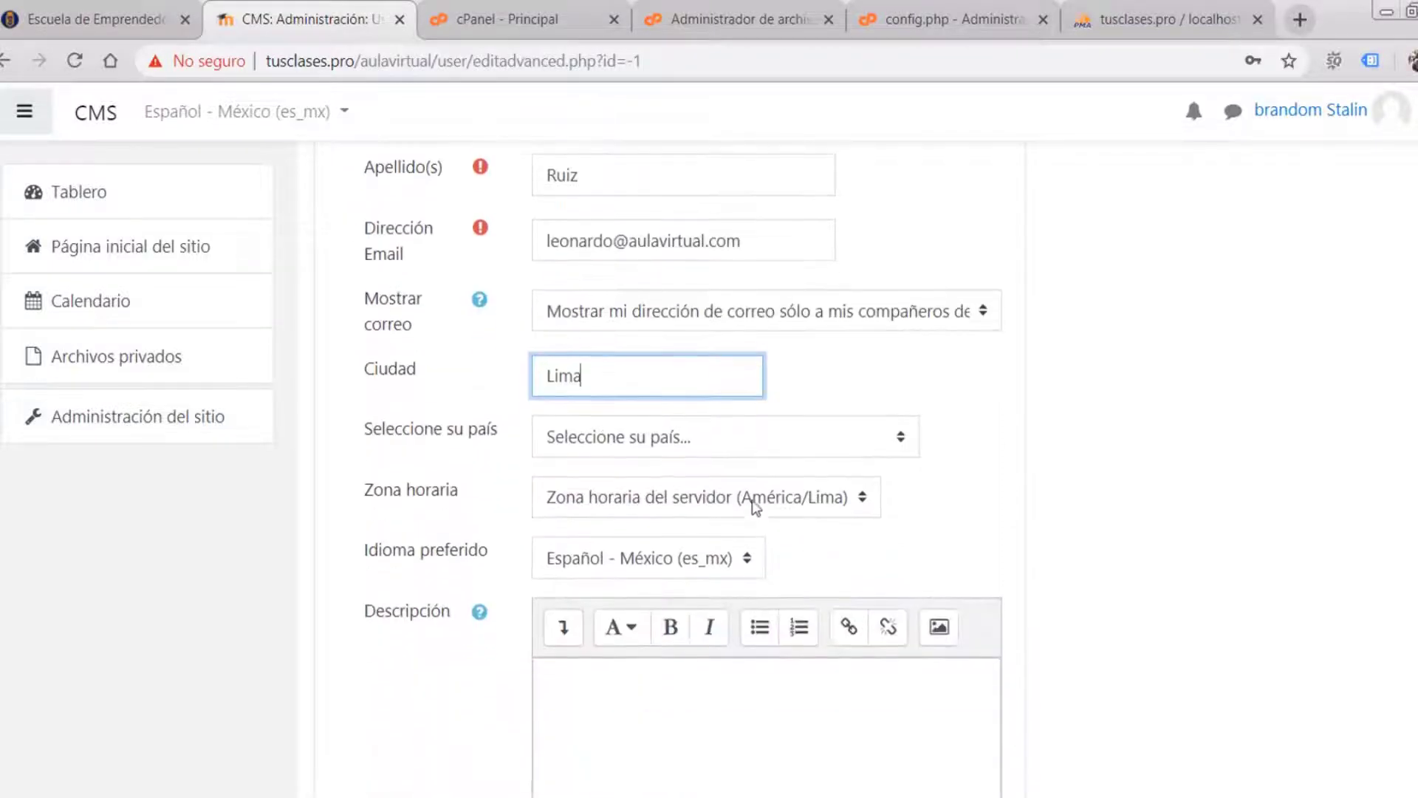
left_click(739, 434)
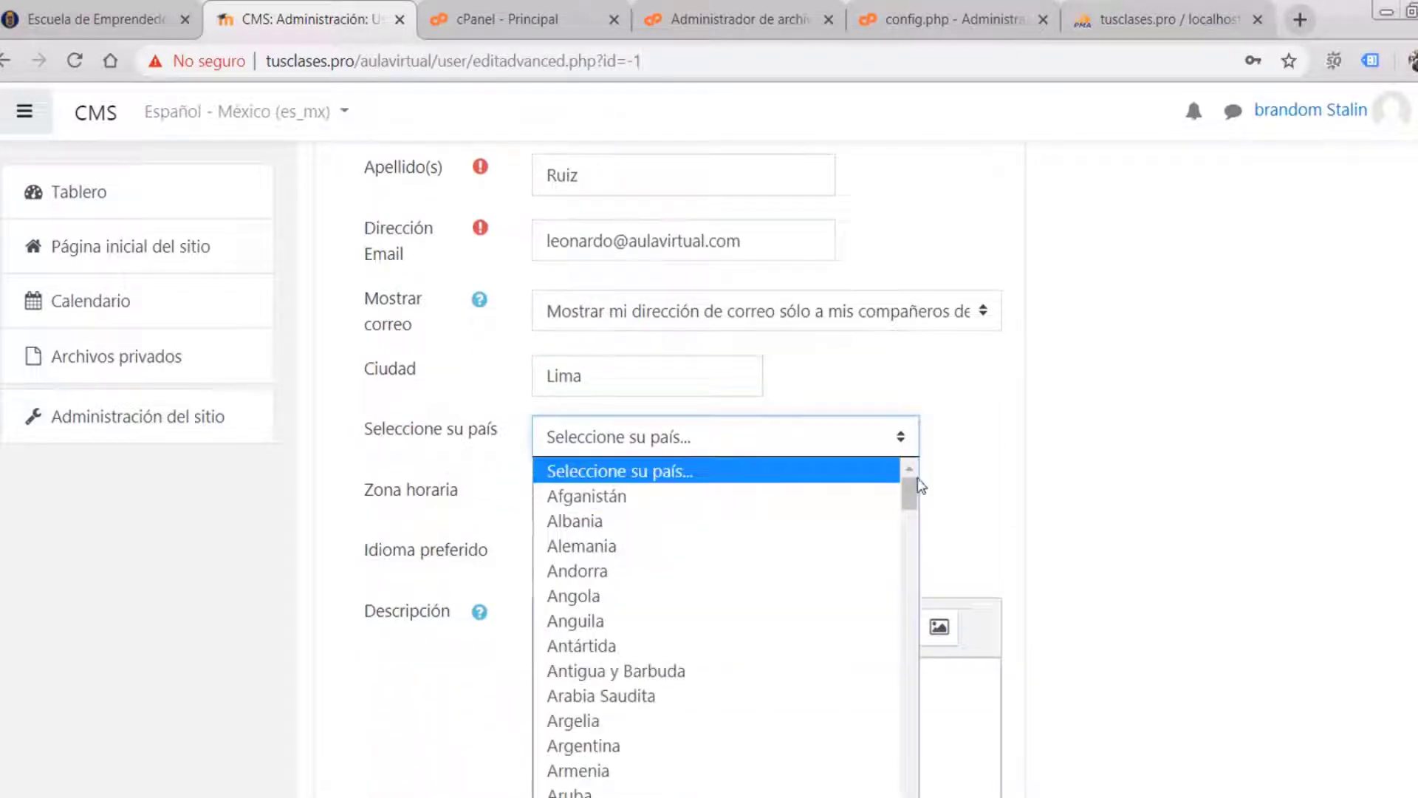
left_click_drag(910, 493, 909, 776)
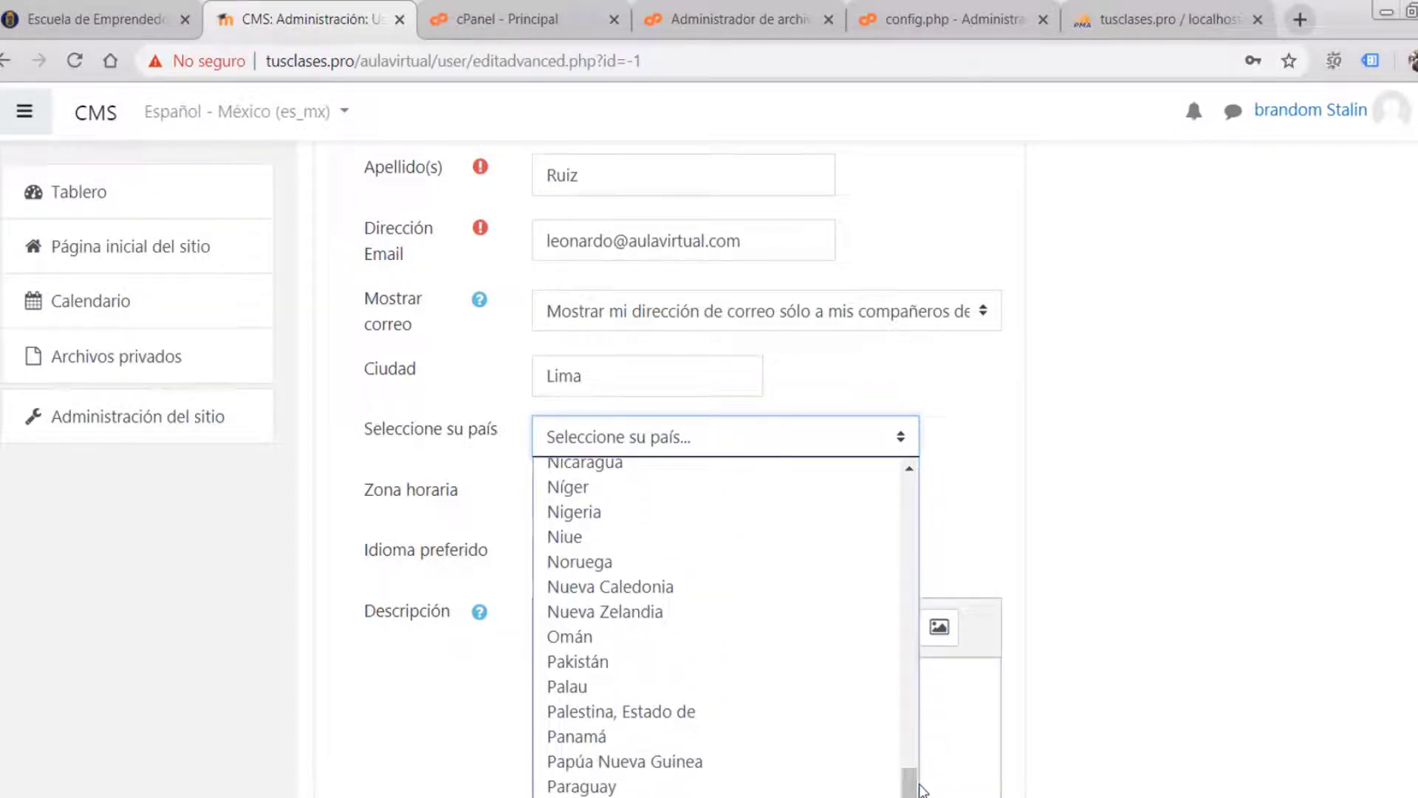
left_click(612, 788)
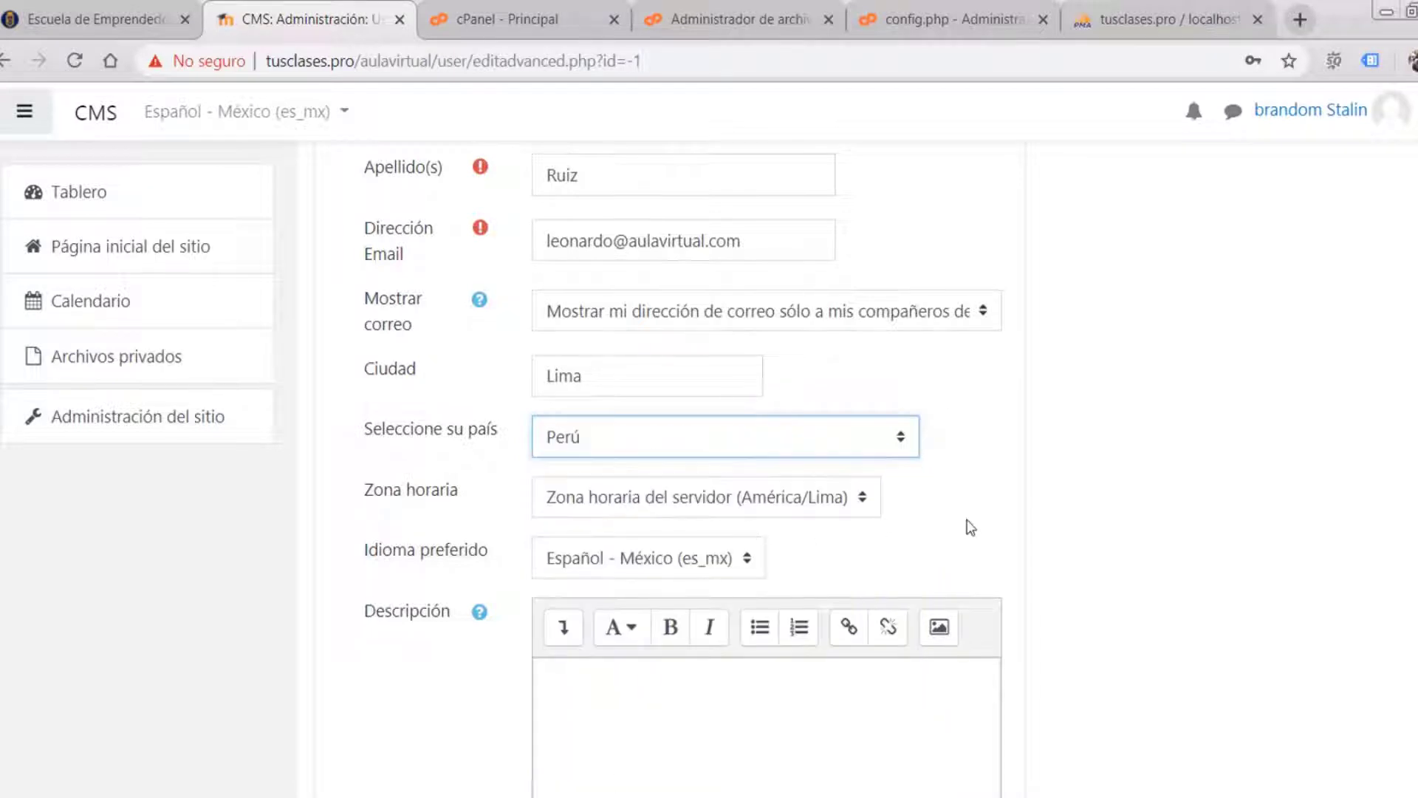
scroll(812, 487, "down", 2)
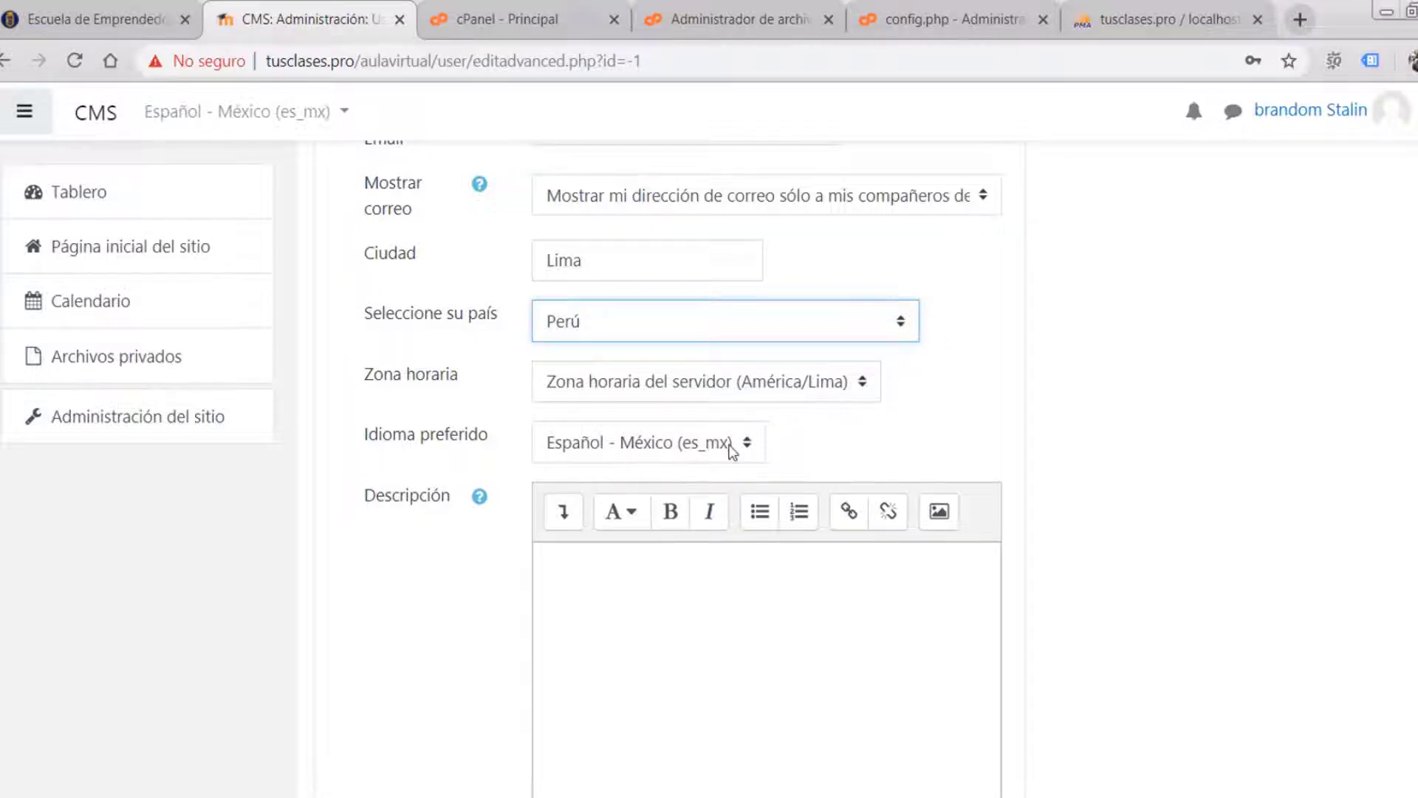
scroll(760, 446, "down", 2)
scroll(760, 446, "down", 4)
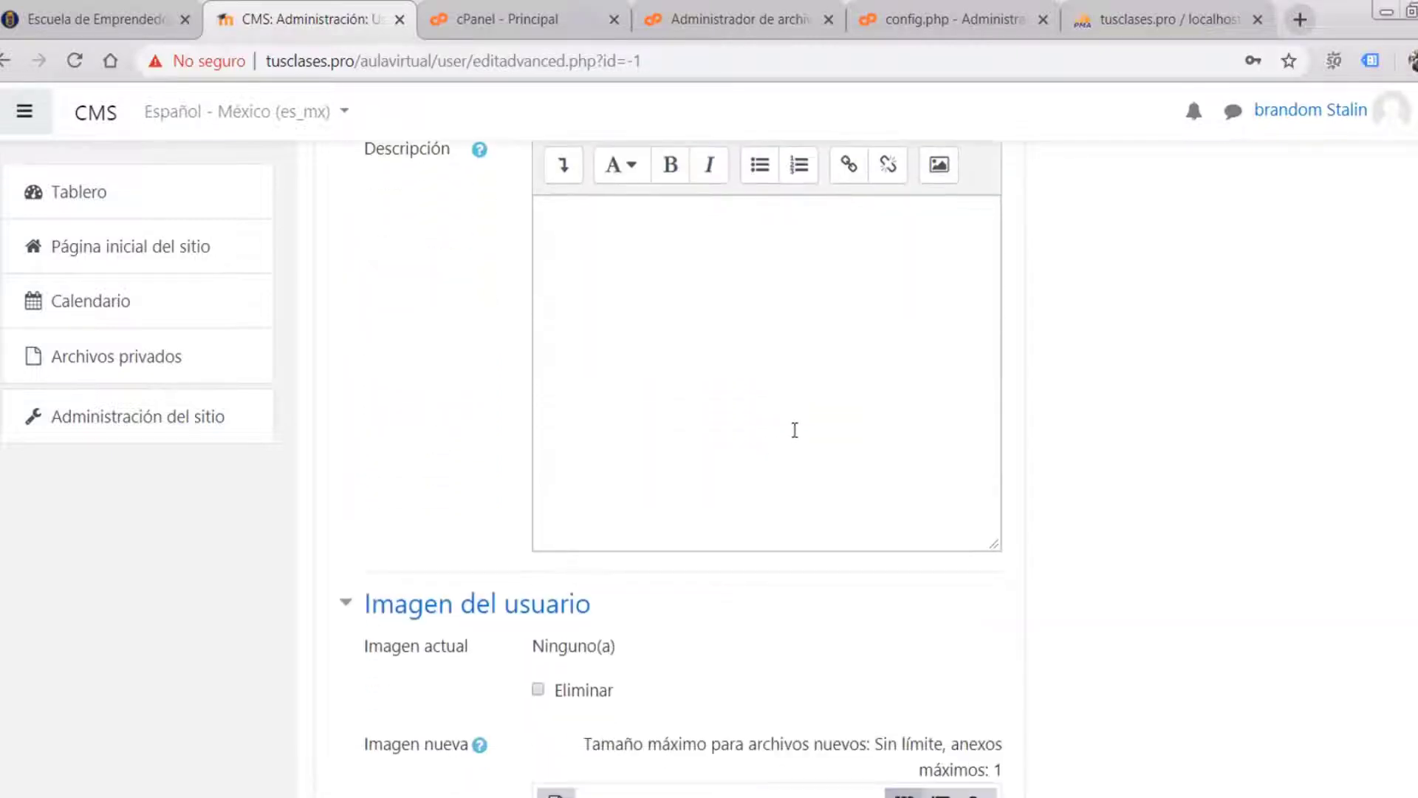
scroll(795, 434, "down", 2)
scroll(787, 436, "up", 1)
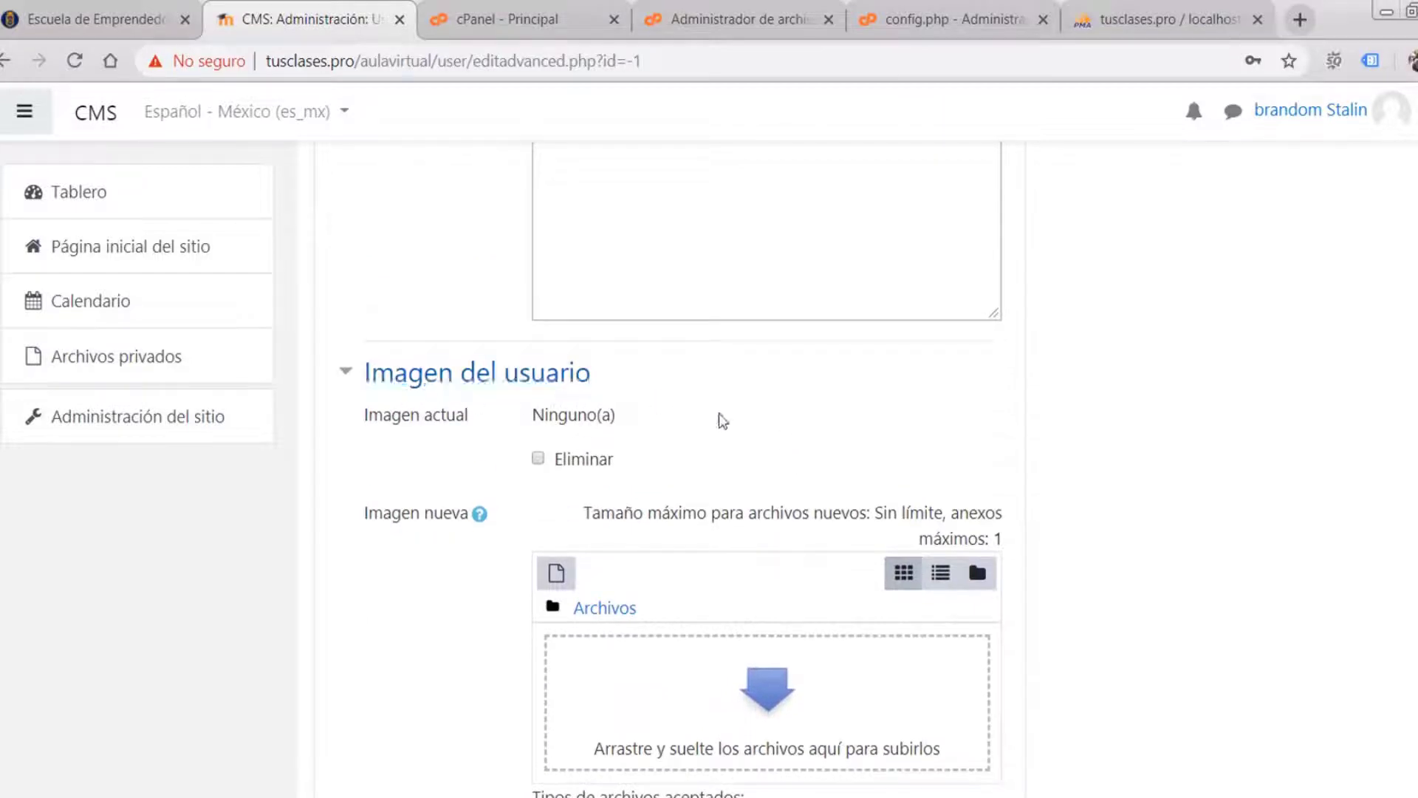
- Search Google Images for 'leonardo foto' in a new tab
left_click(1298, 21)
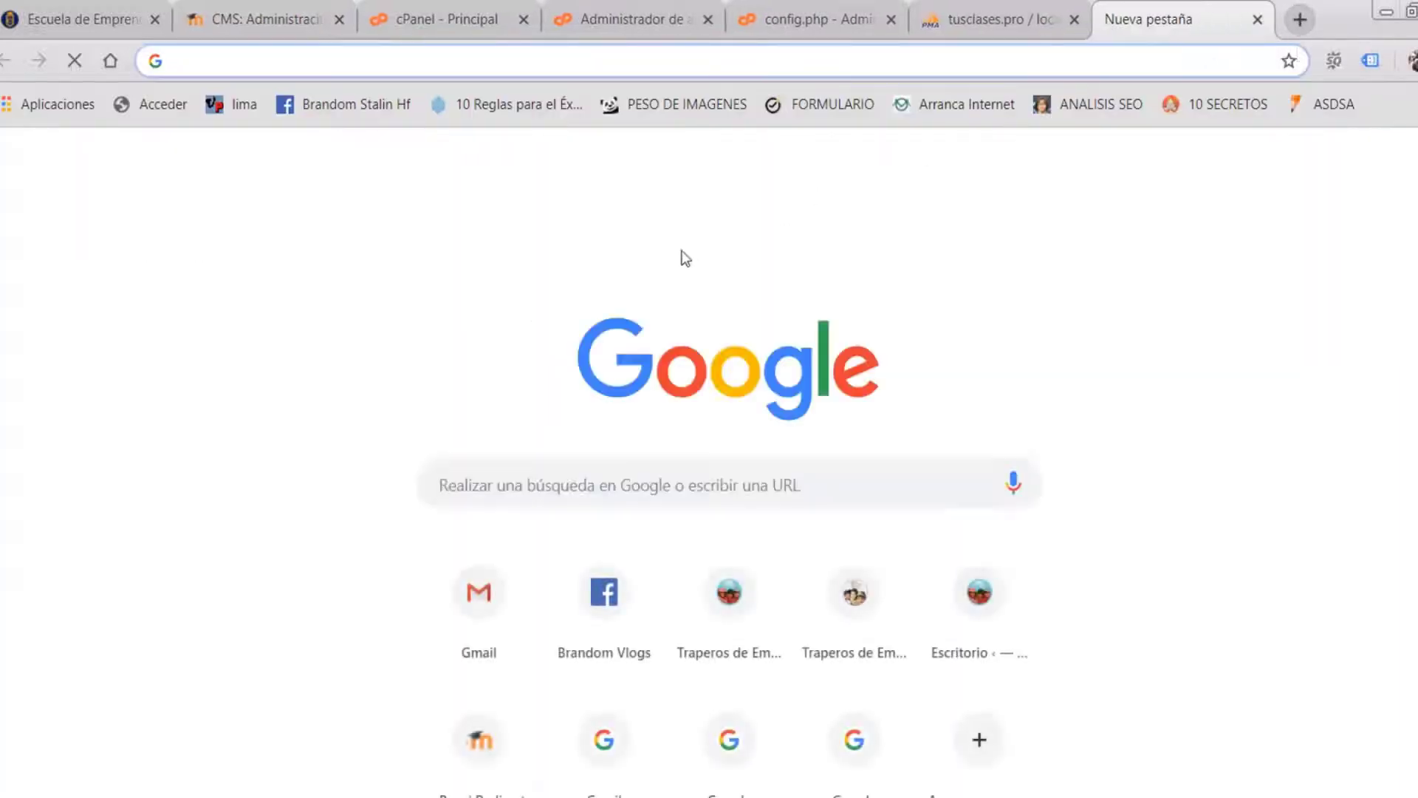
left_click(525, 482)
type("leo")
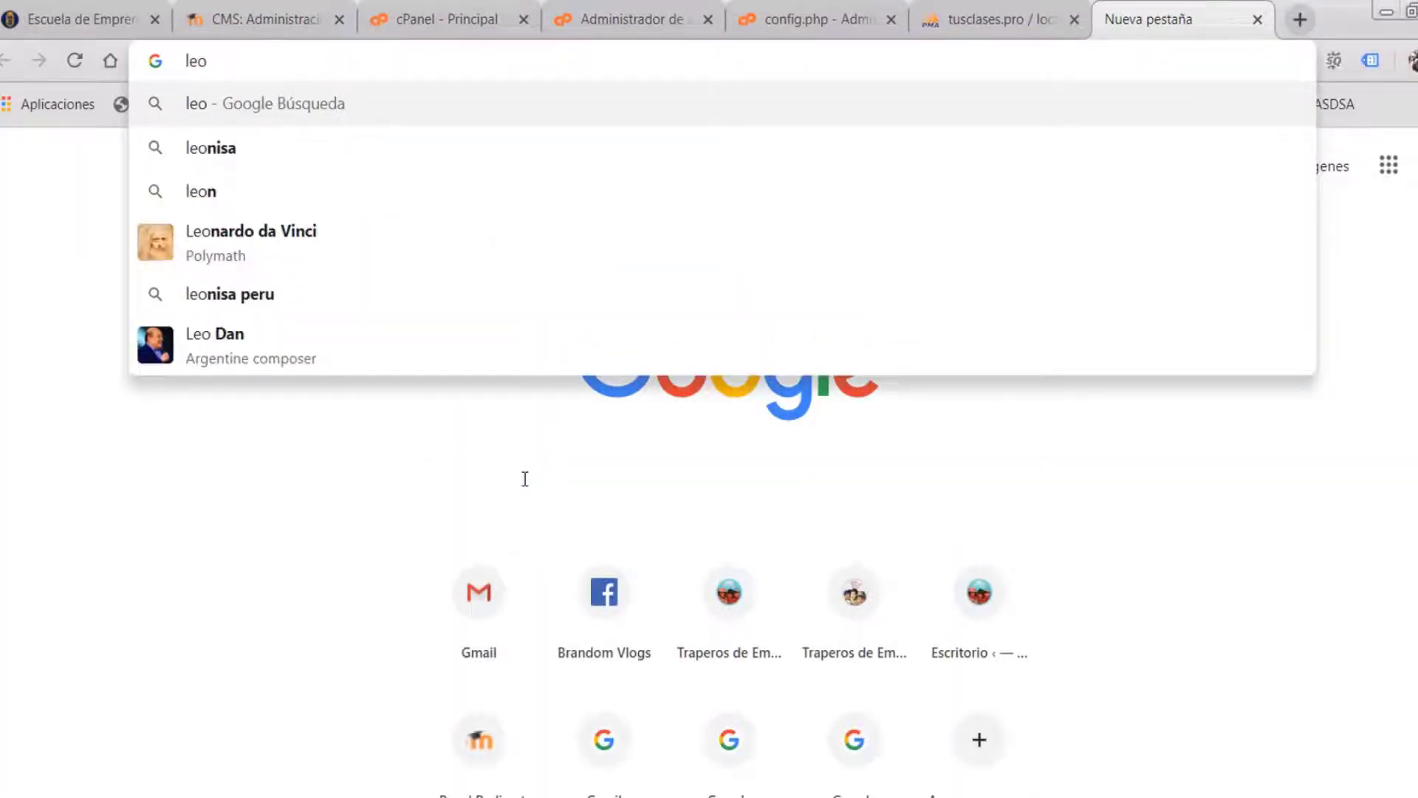
type("nardo fo")
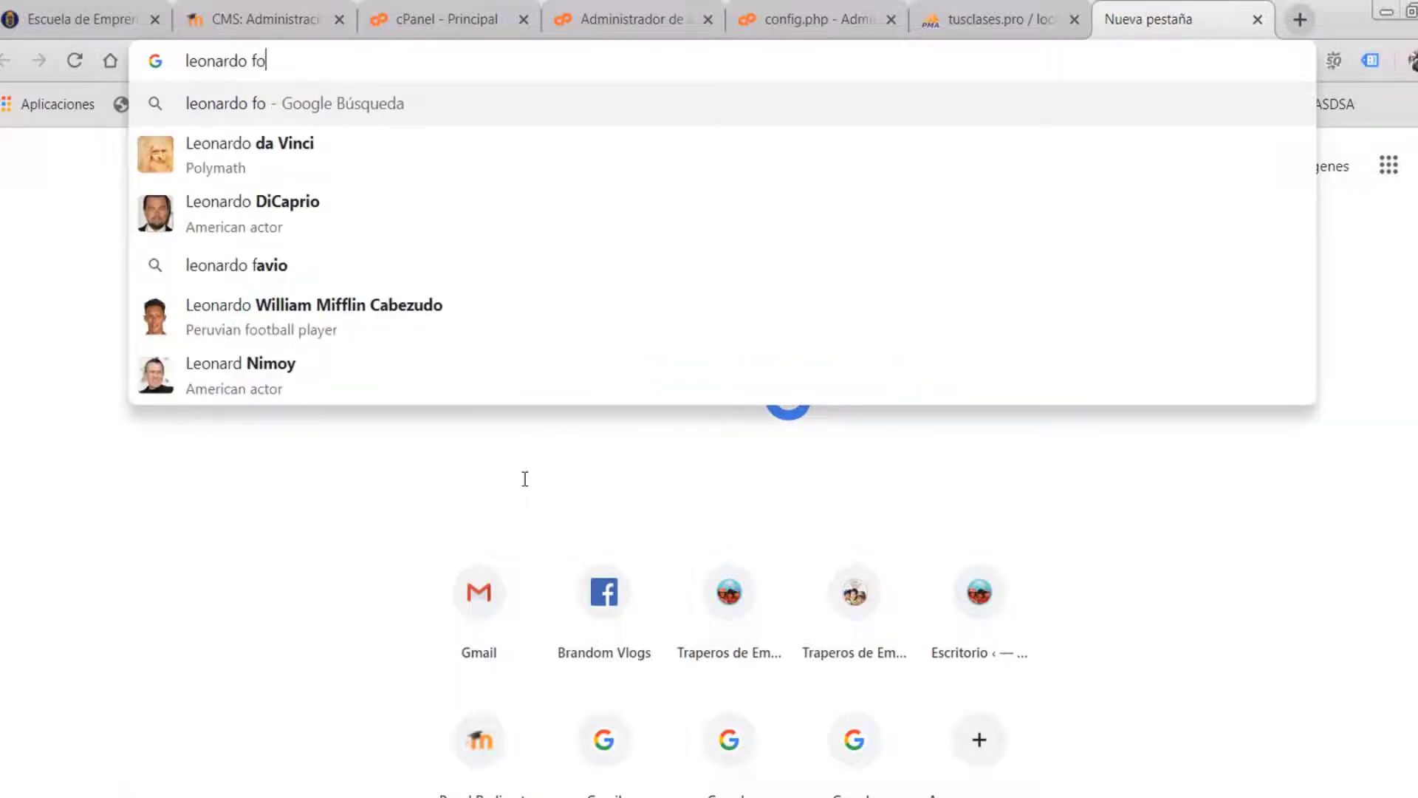
type("to")
key("Return")
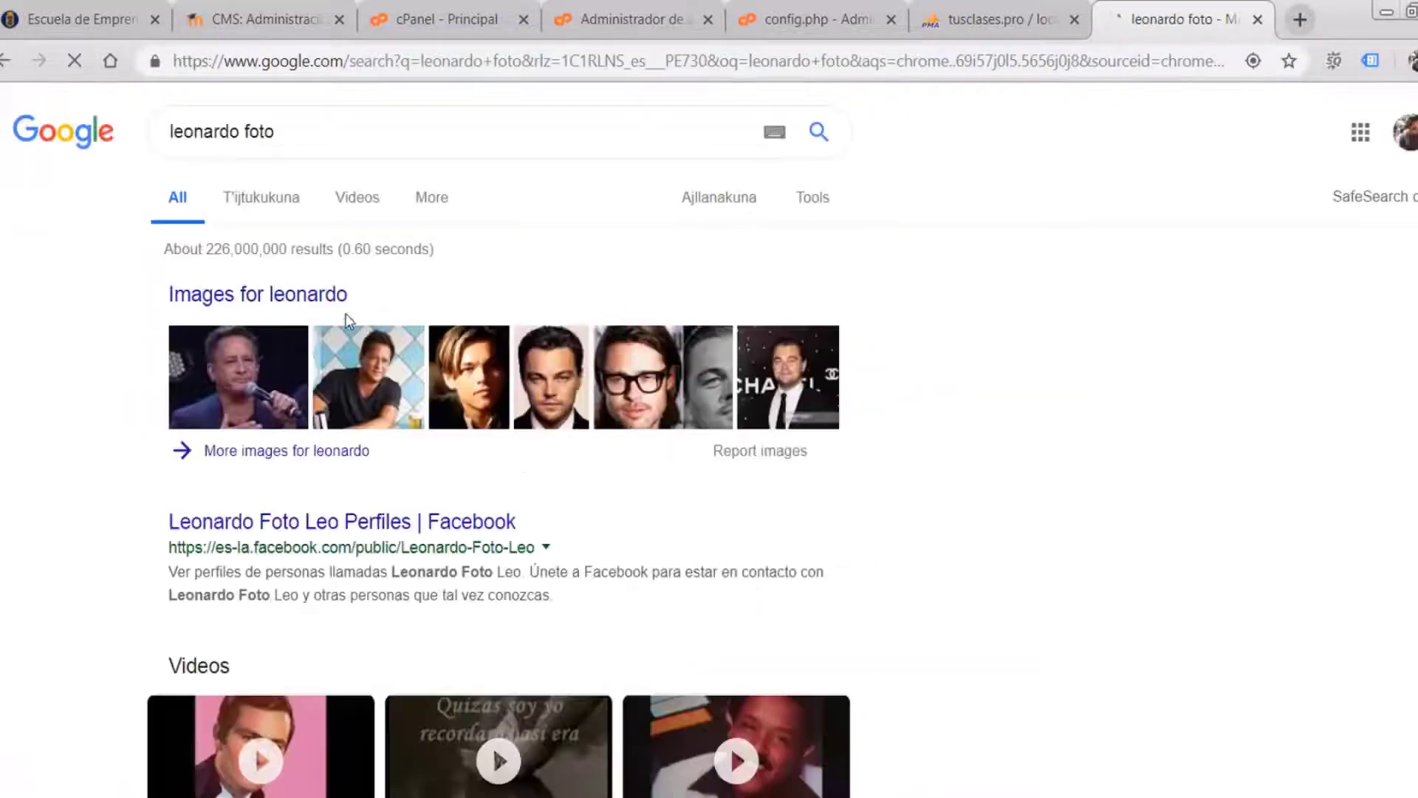
left_click(286, 201)
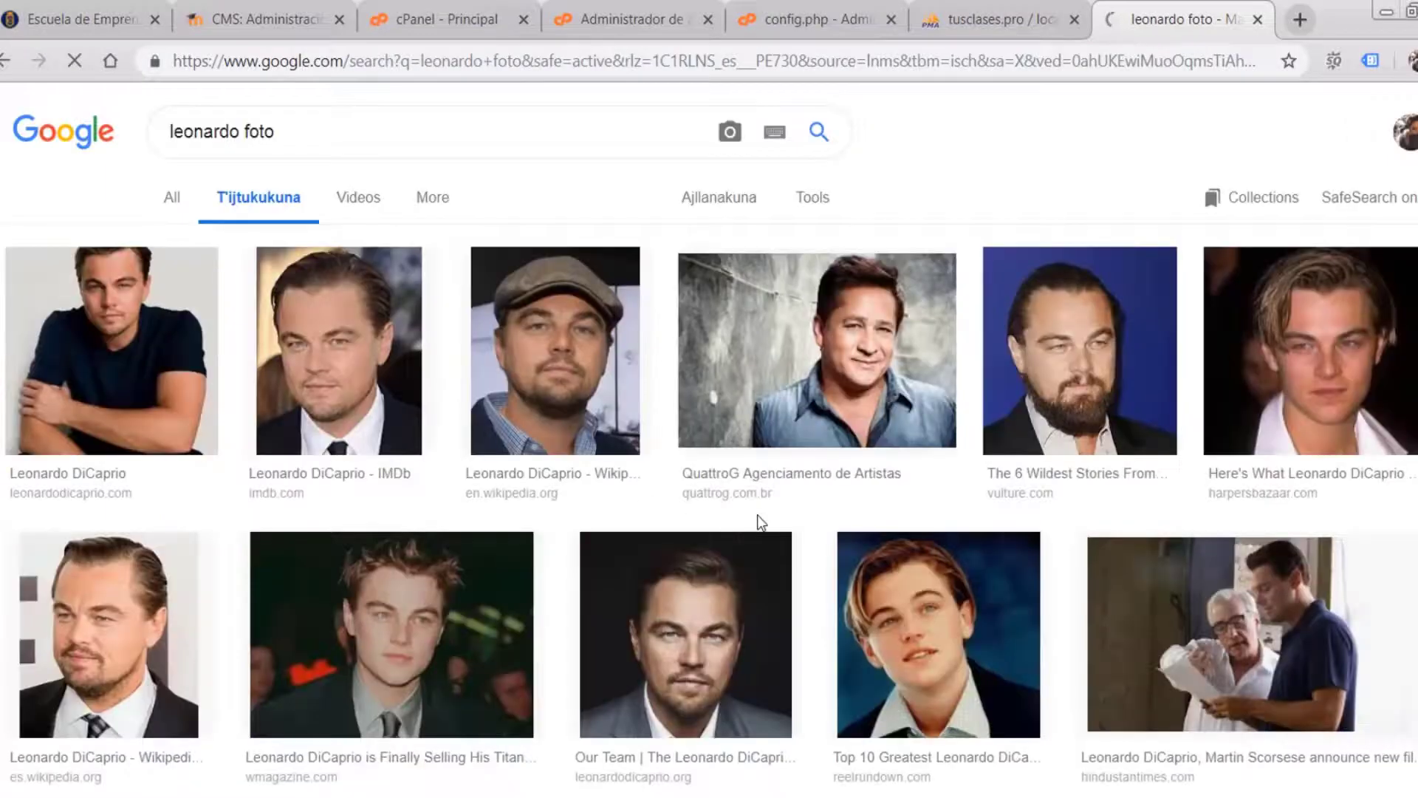
scroll(759, 524, "down", 3)
scroll(759, 524, "down", 15)
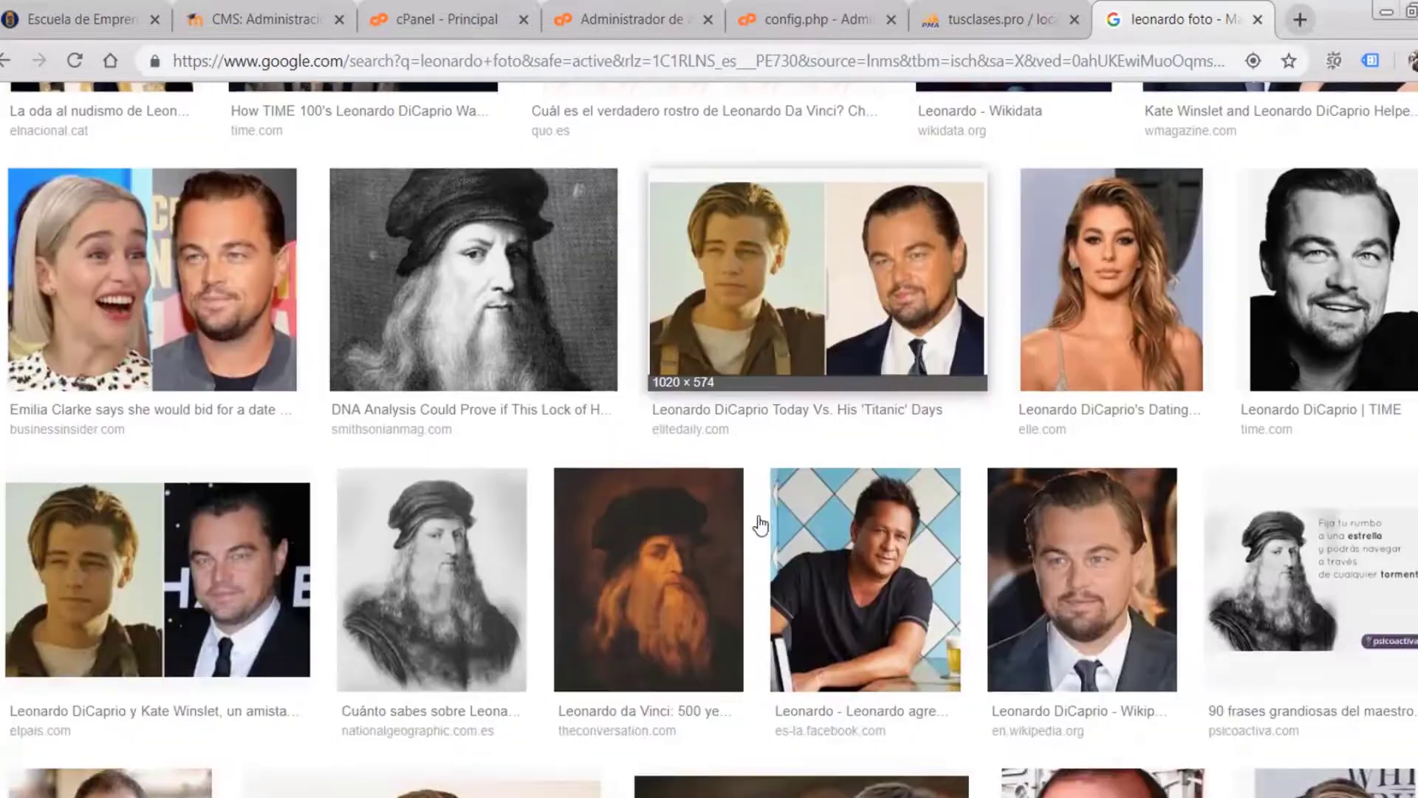
scroll(761, 522, "down", 6)
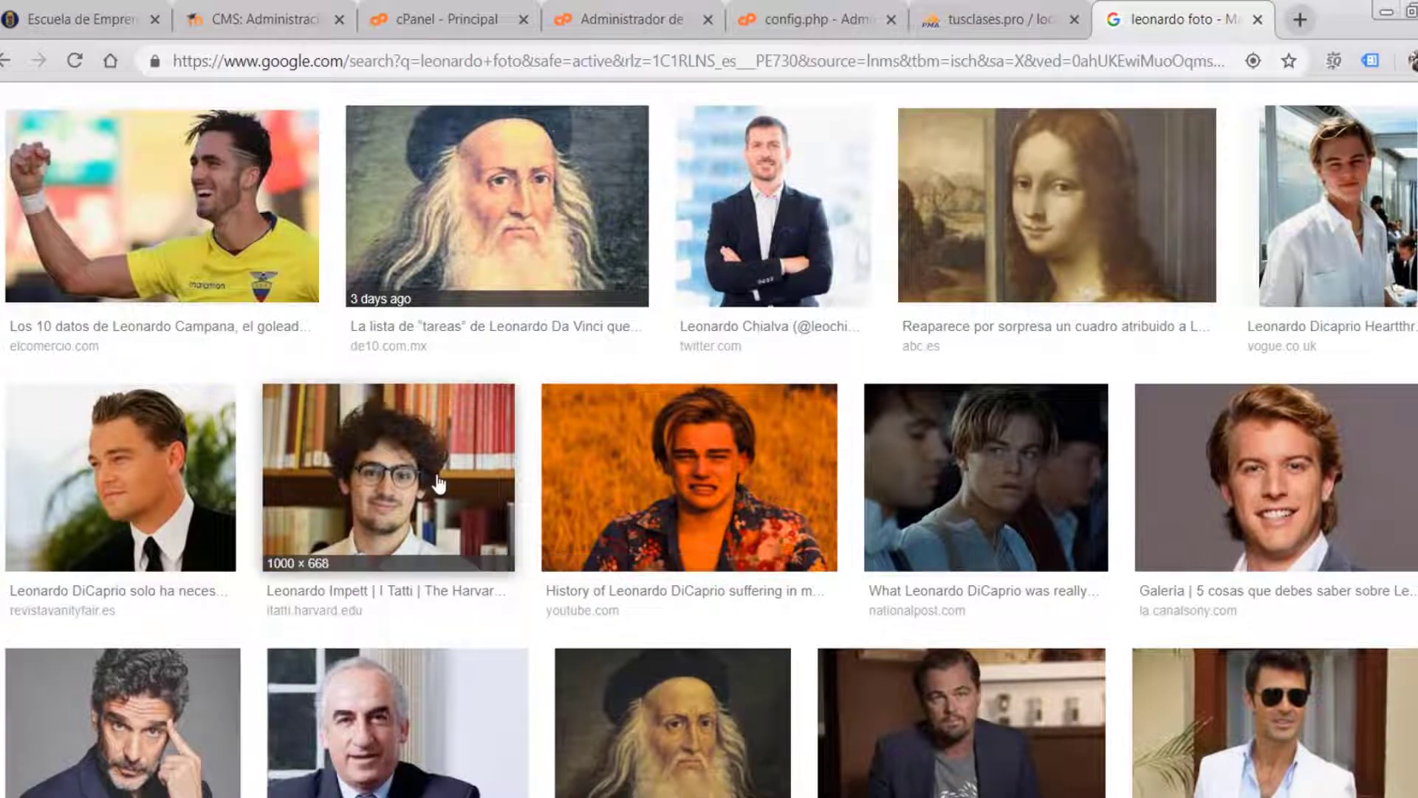
left_click(439, 484)
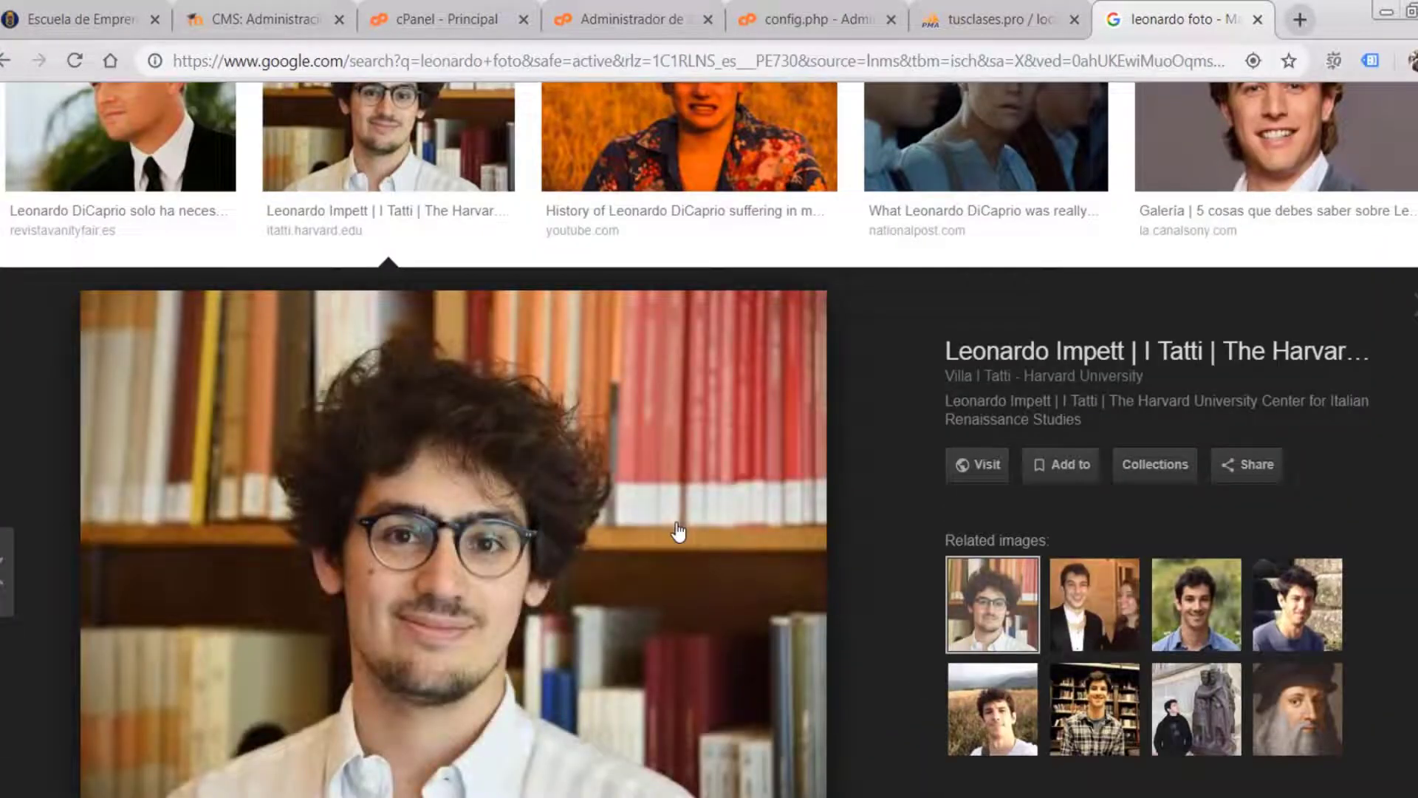
left_click(1212, 634)
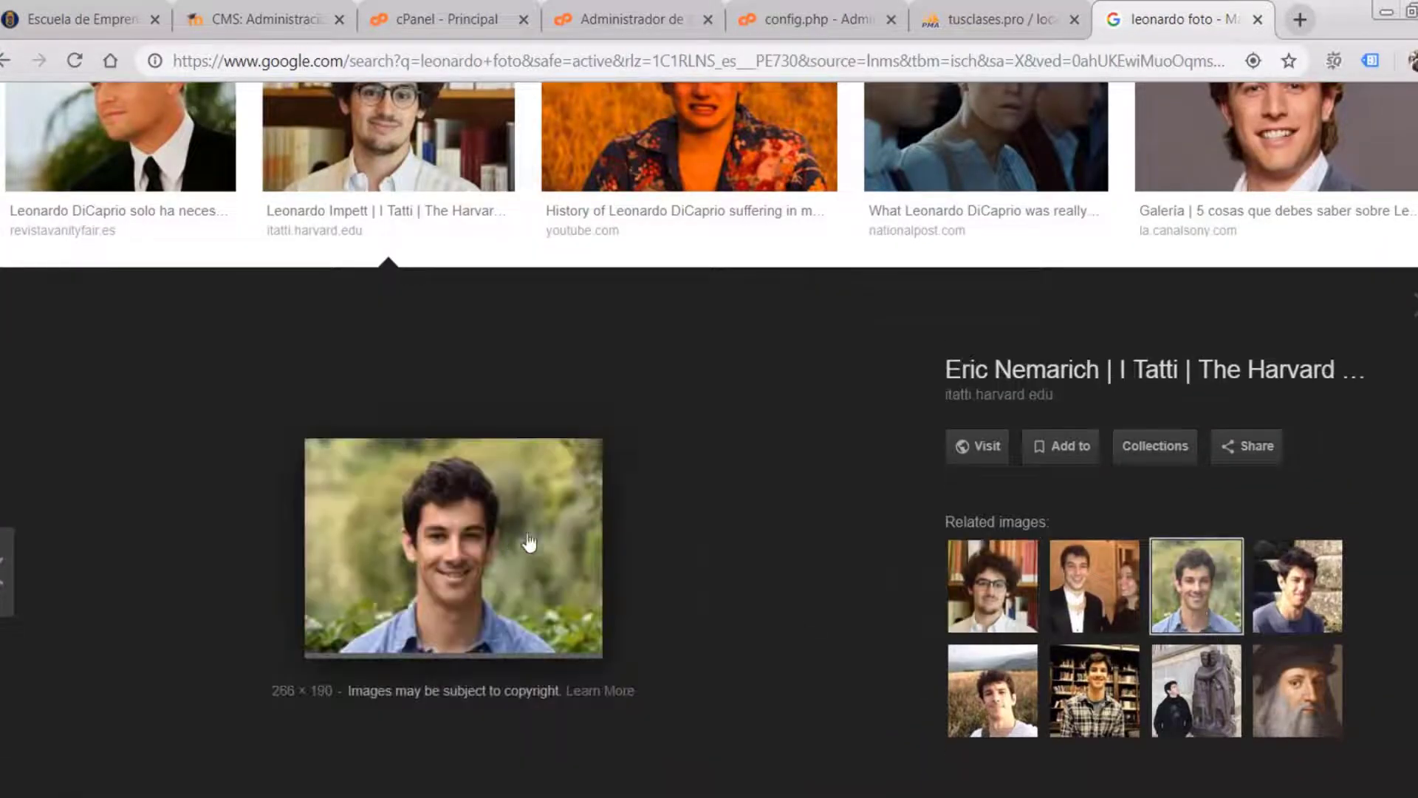
right_click(451, 498)
left_click(529, 707)
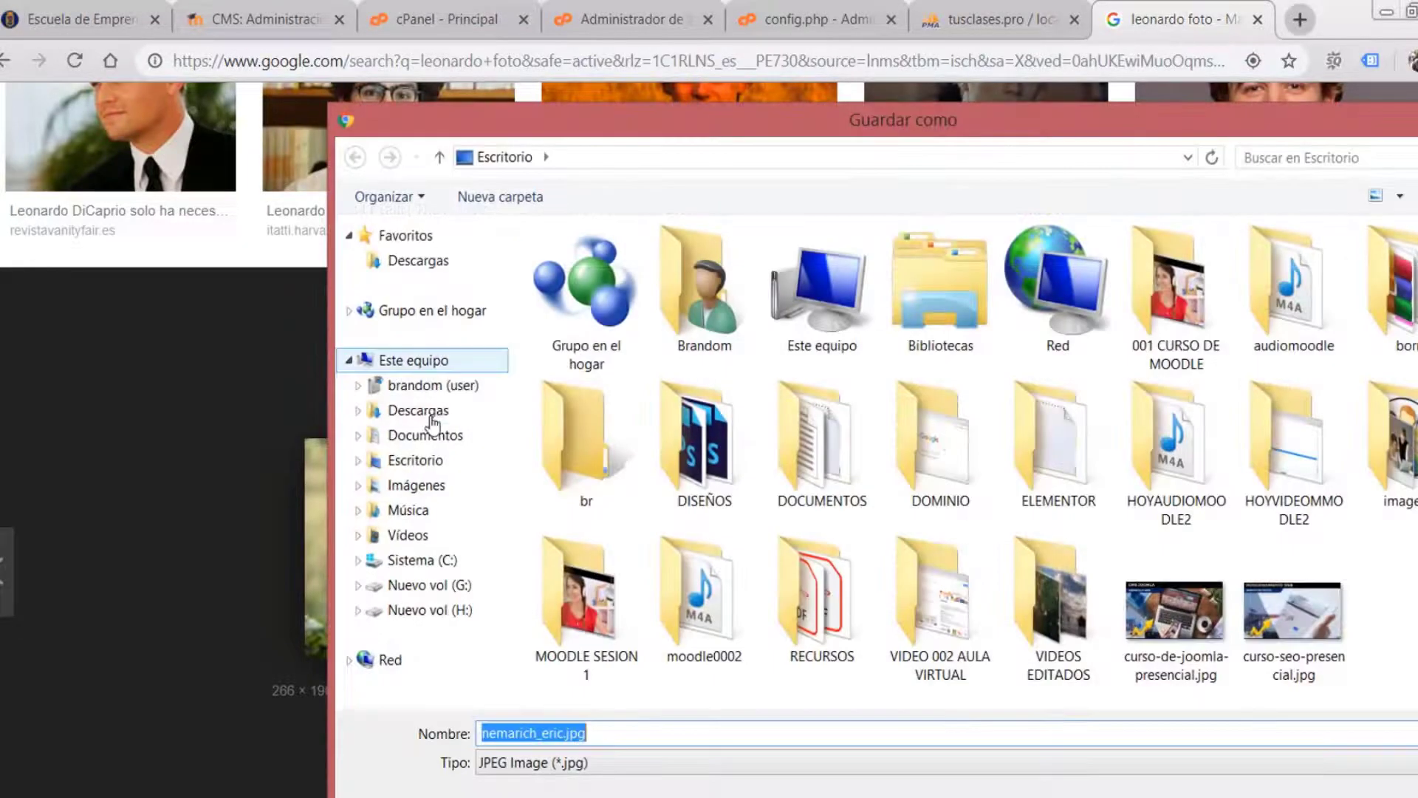
left_click(414, 460)
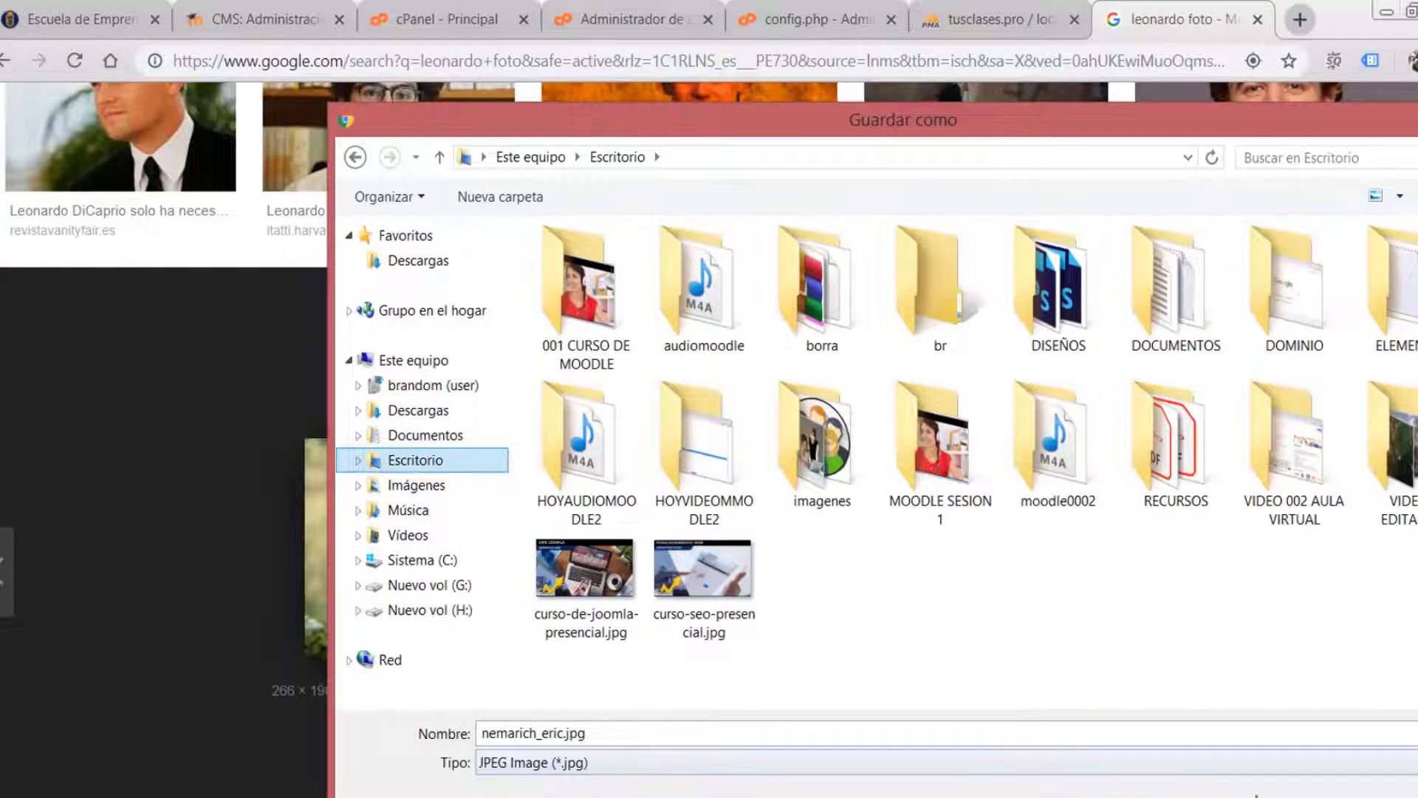
key("Return")
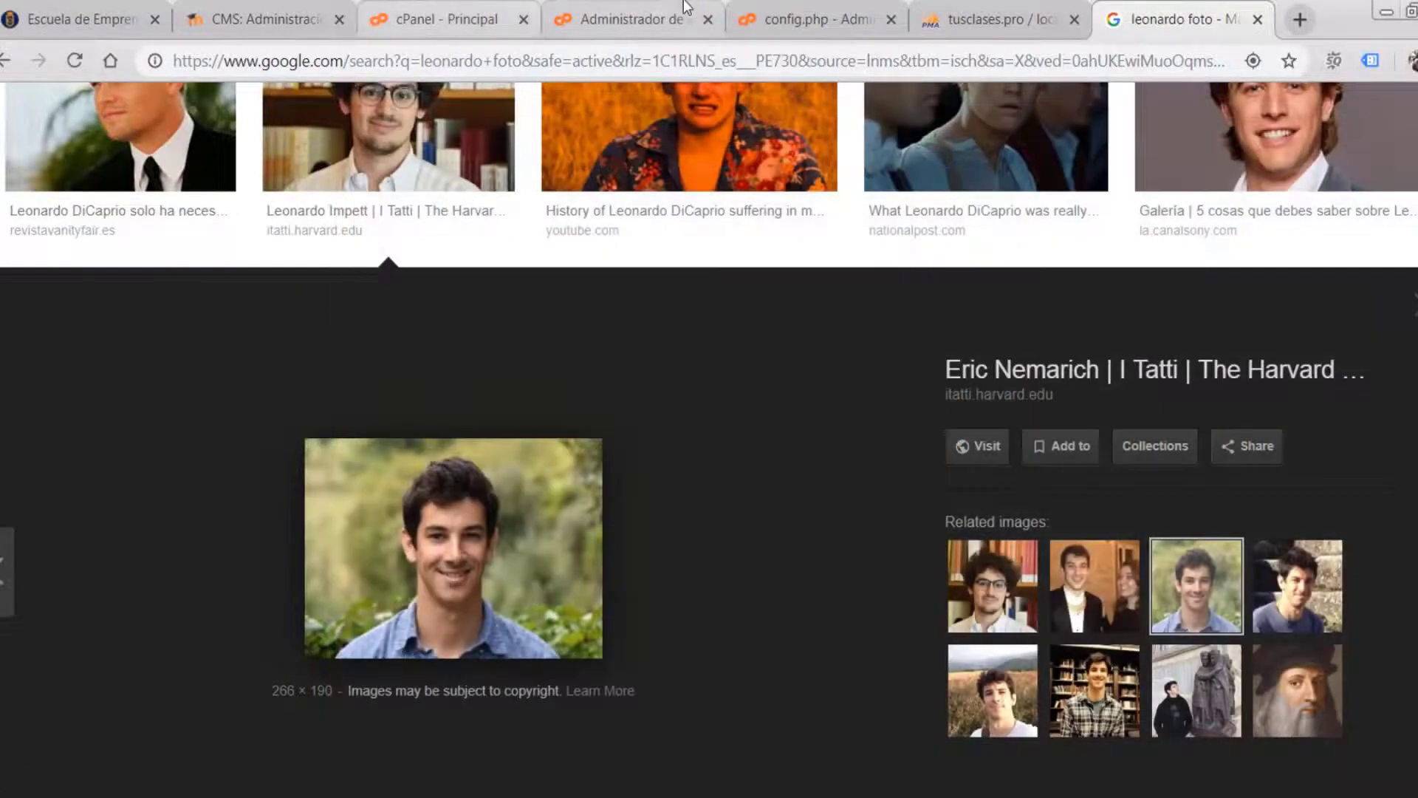
- Return to the Moodle new-user form at the user picture section
left_click(988, 11)
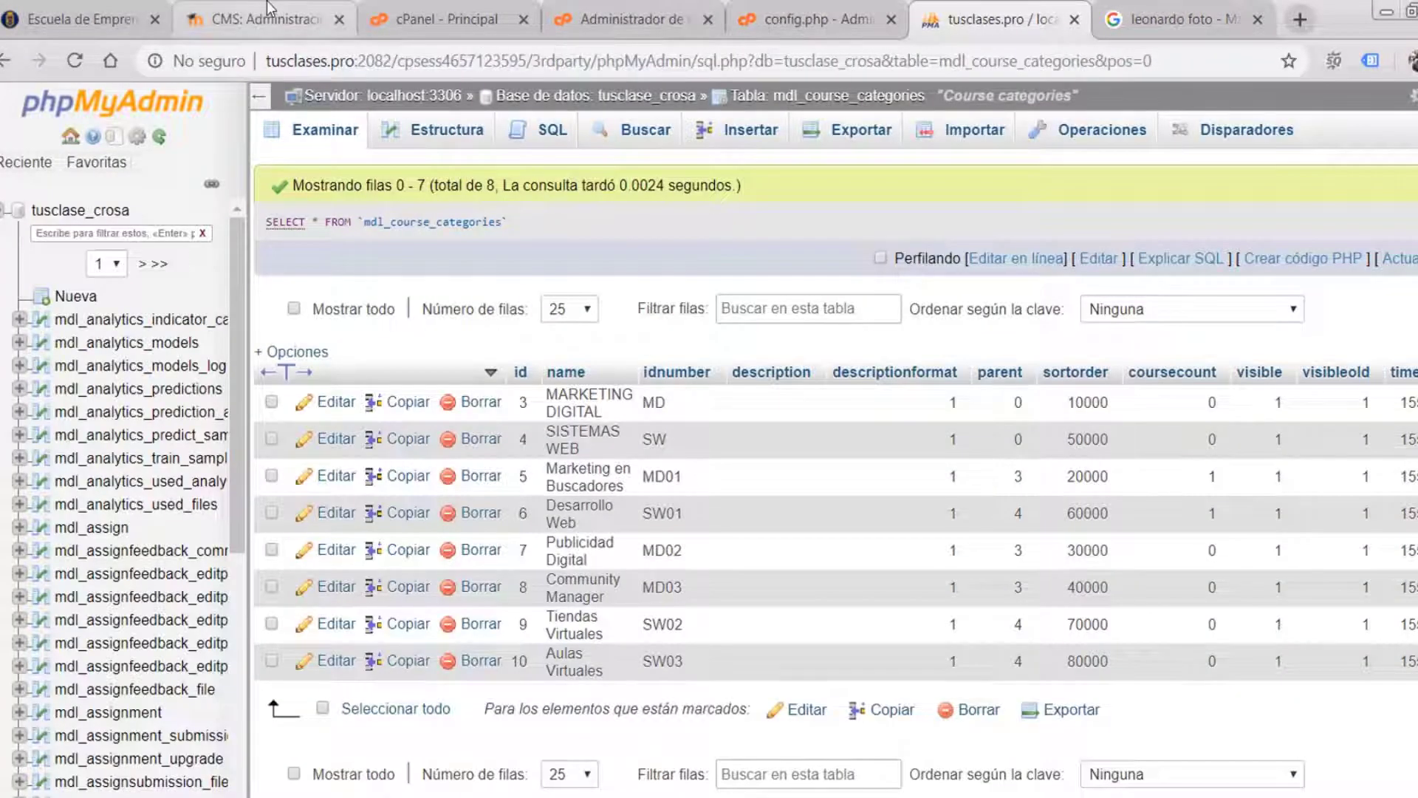
left_click(288, 18)
scroll(774, 574, "down", 1)
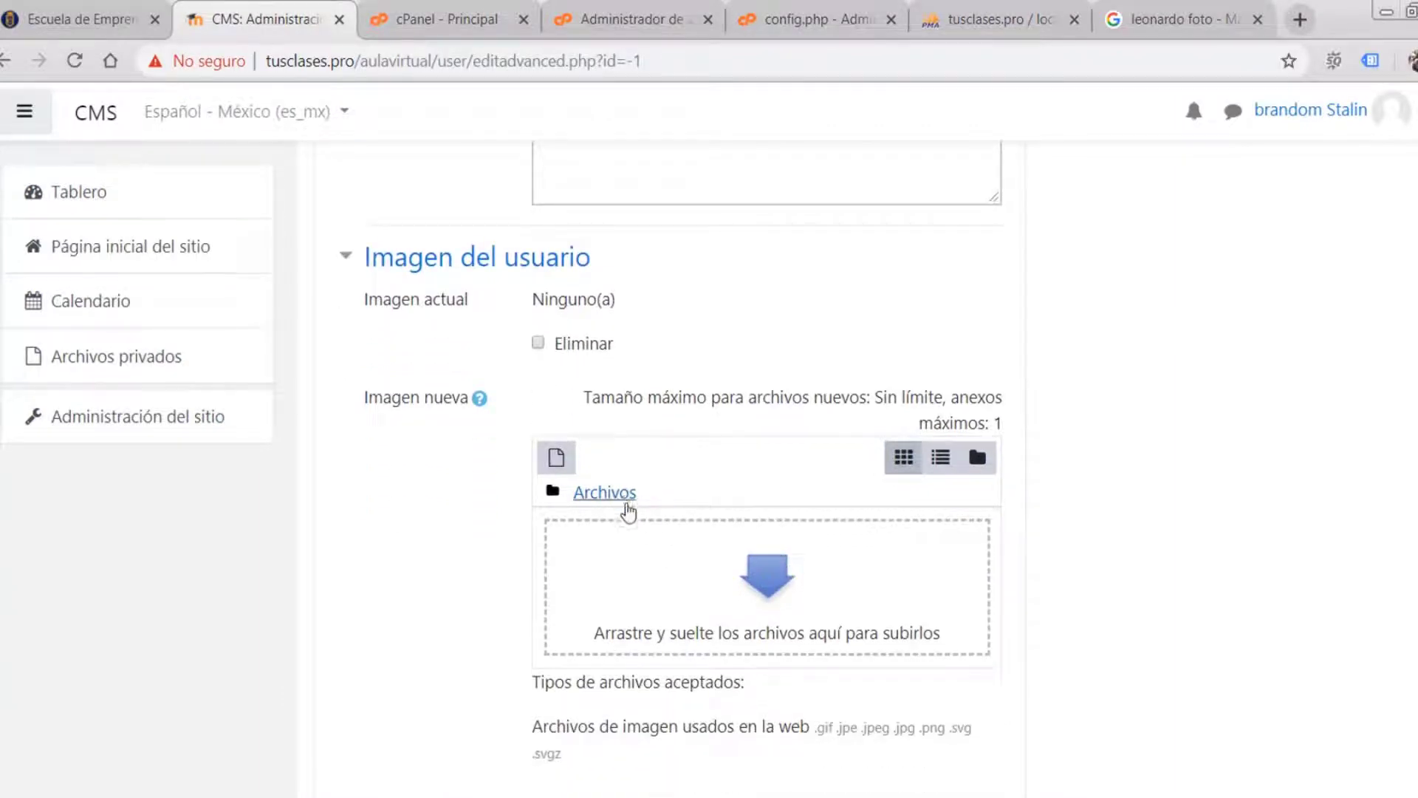
left_click(772, 597)
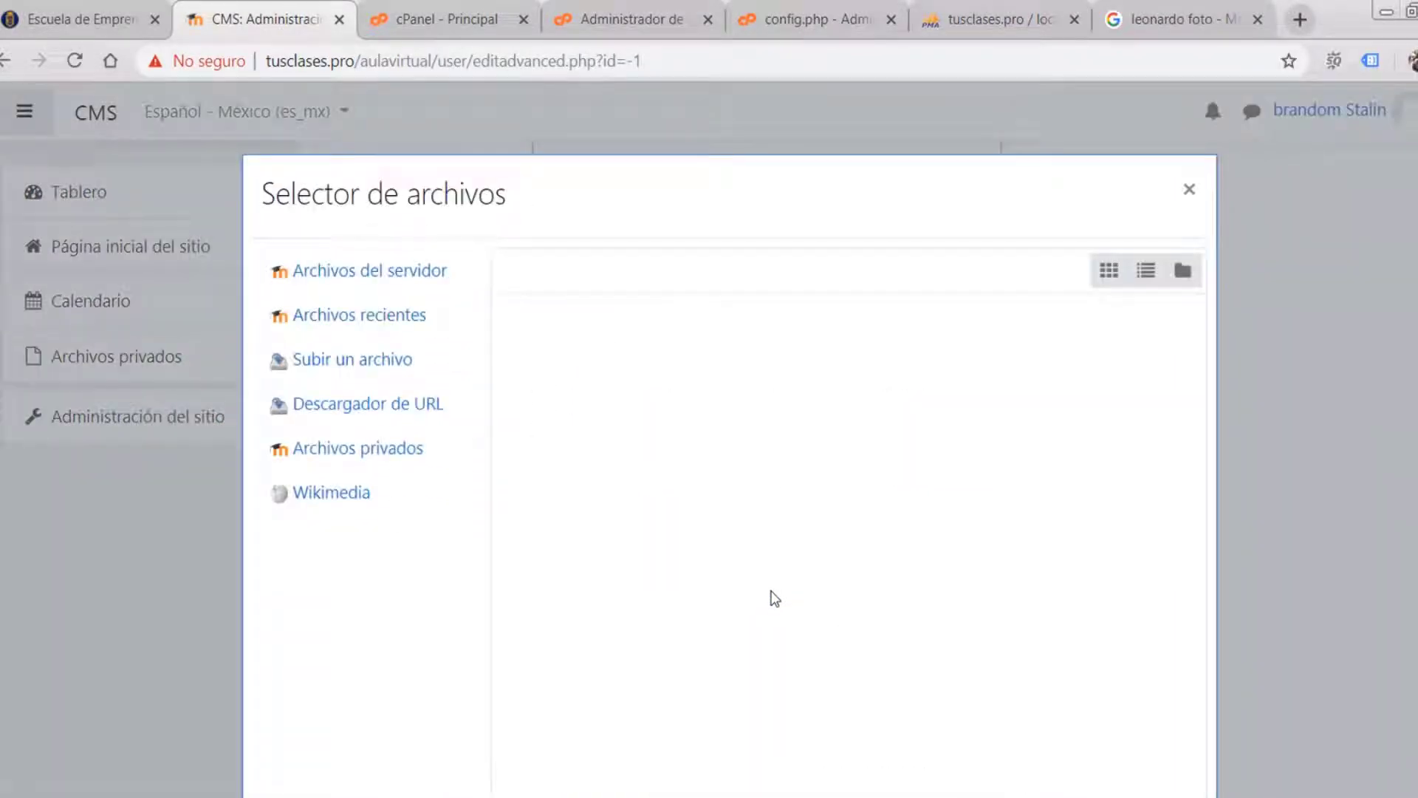
left_click(344, 362)
left_click(643, 415)
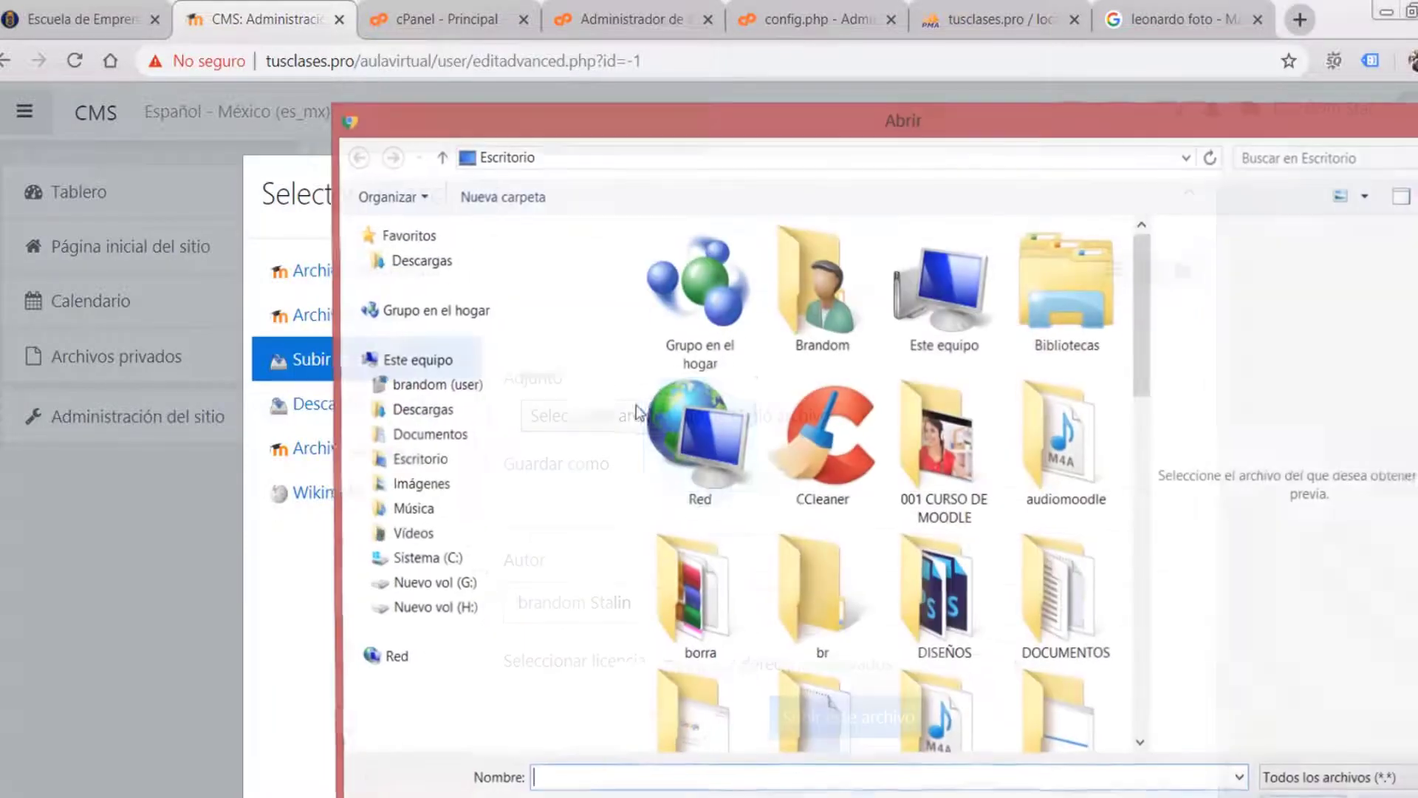
left_click(415, 459)
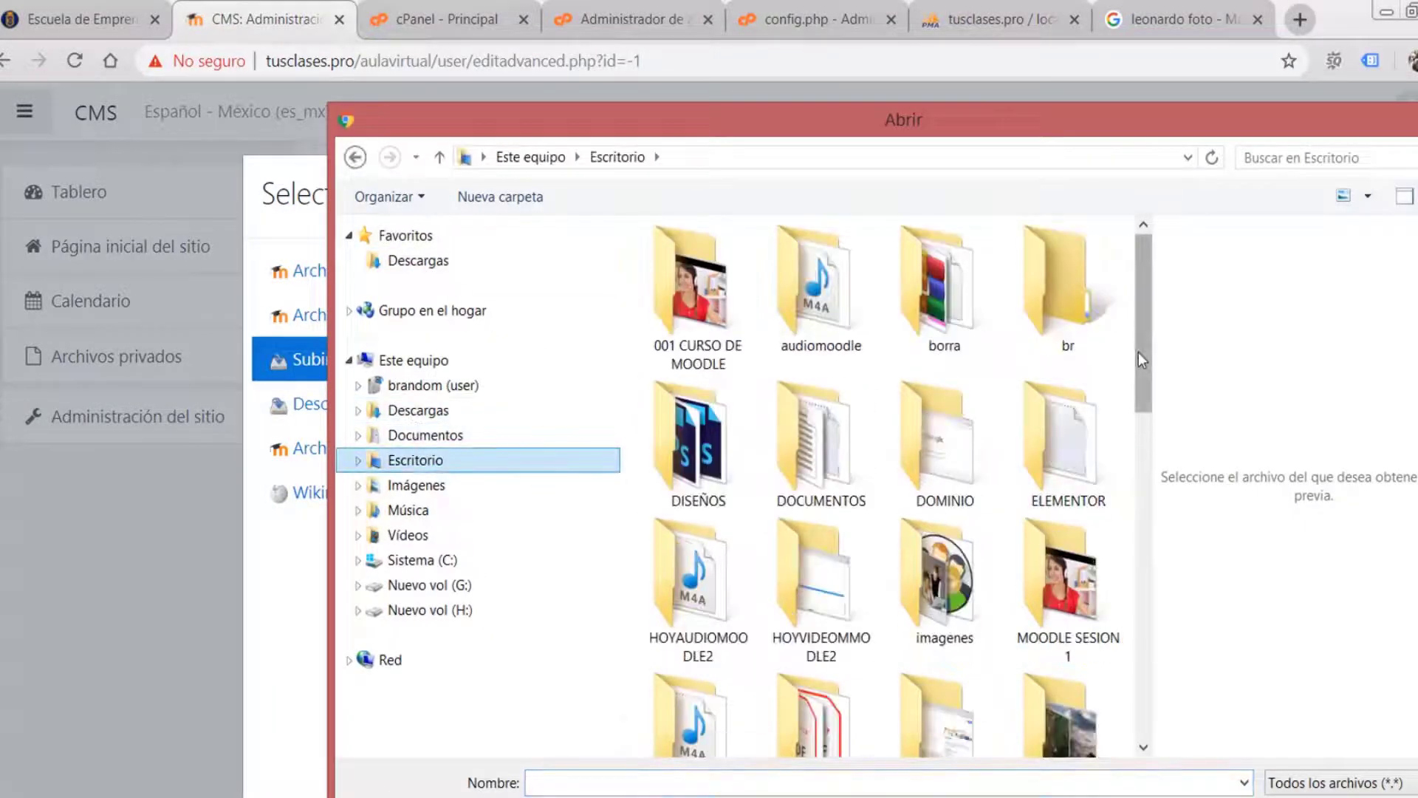
left_click_drag(1138, 352, 1142, 698)
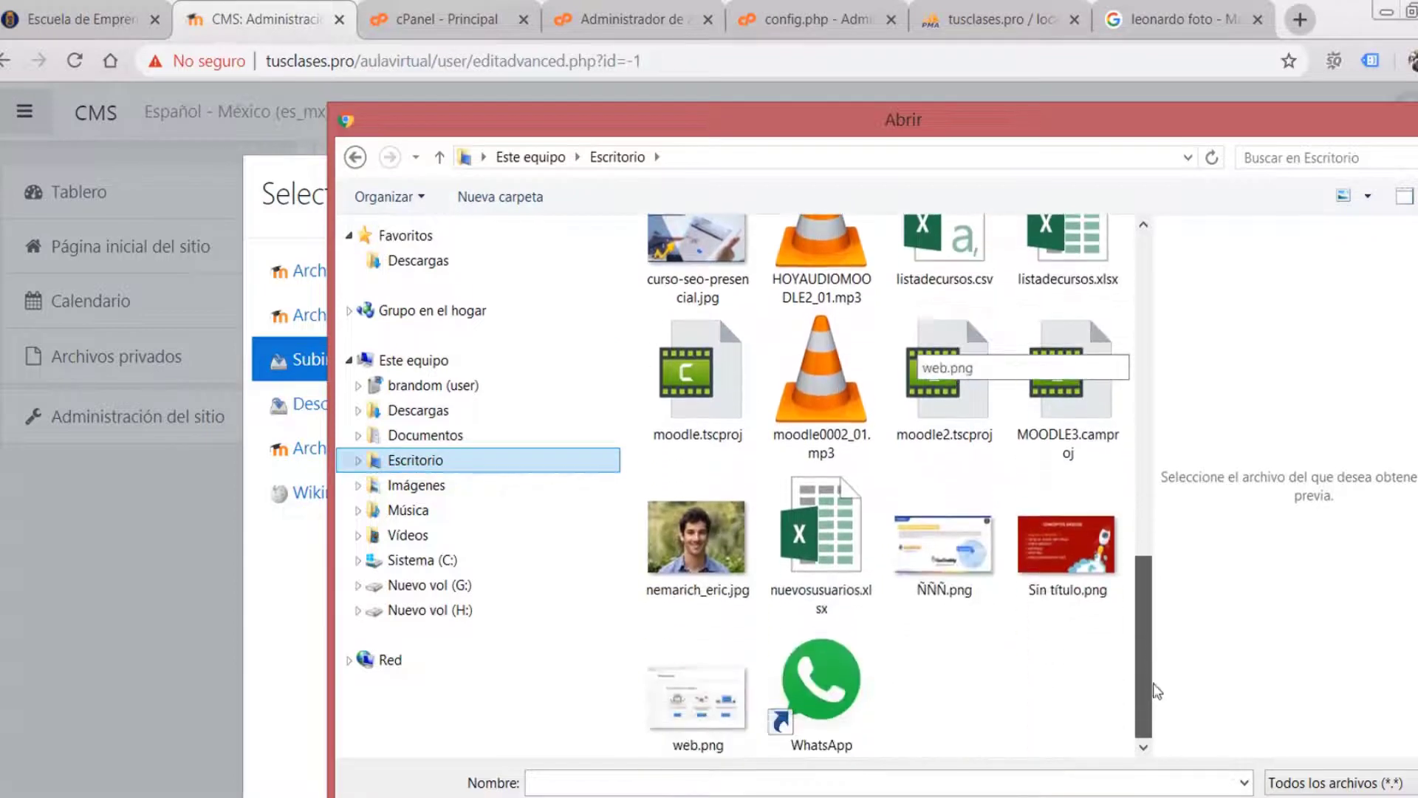
left_click(701, 555)
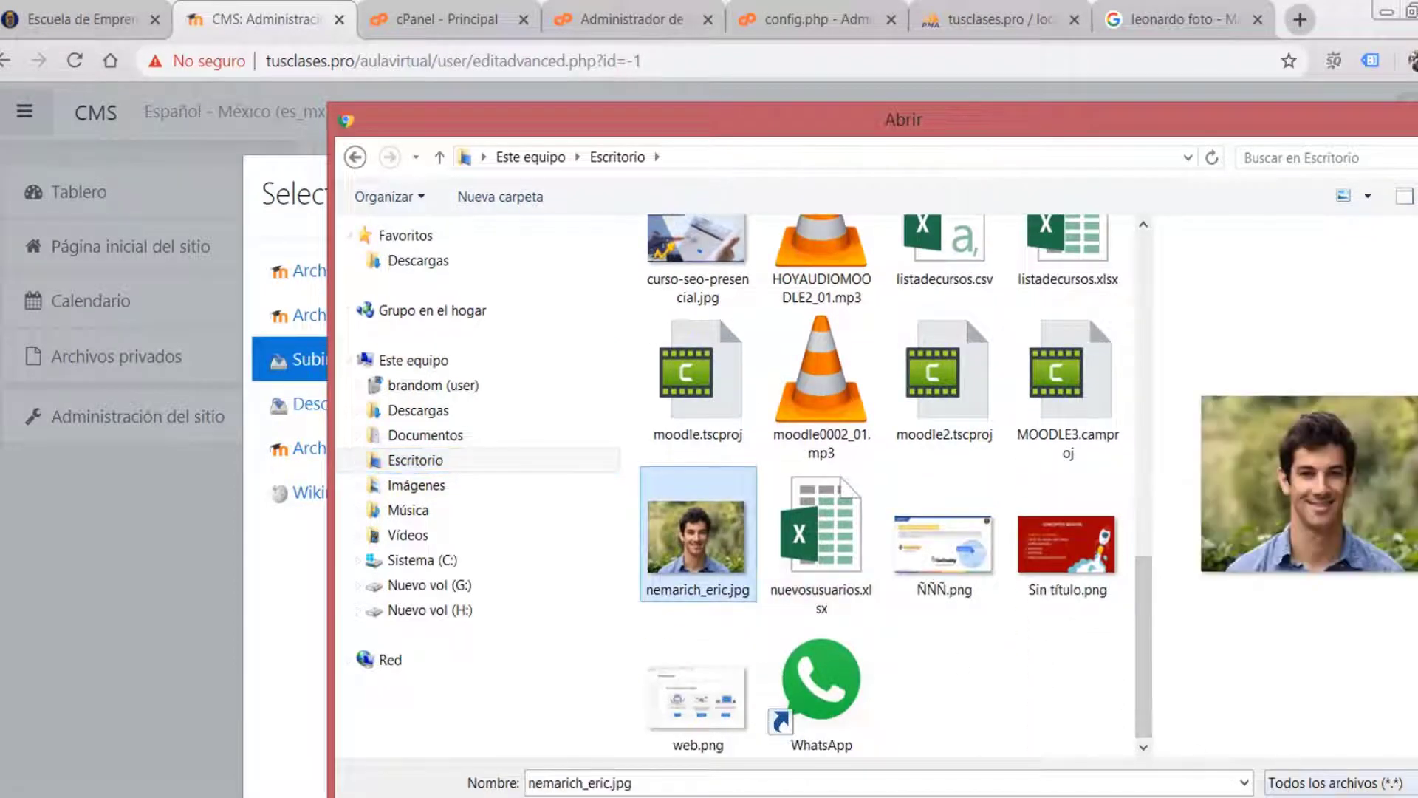
left_click(1289, 796)
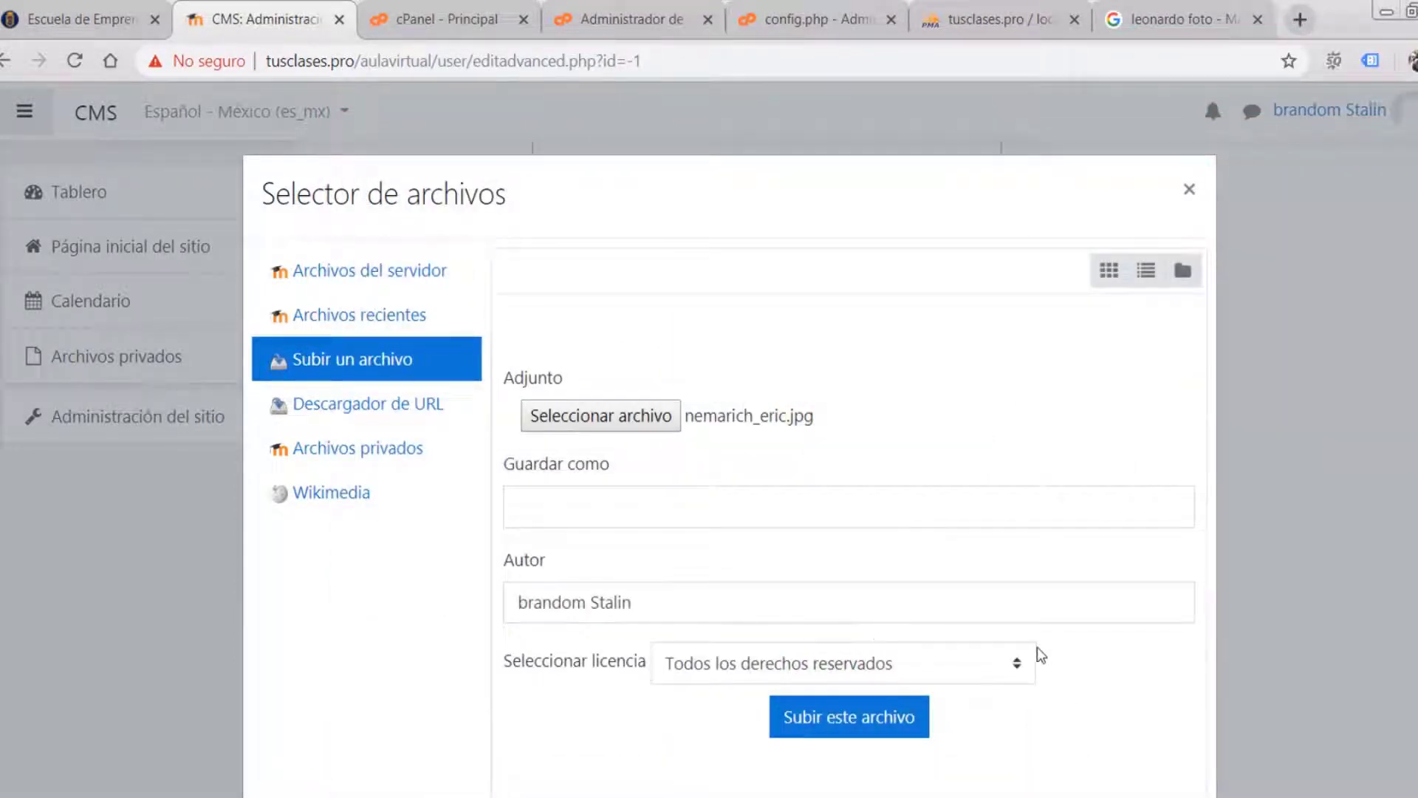
left_click(854, 718)
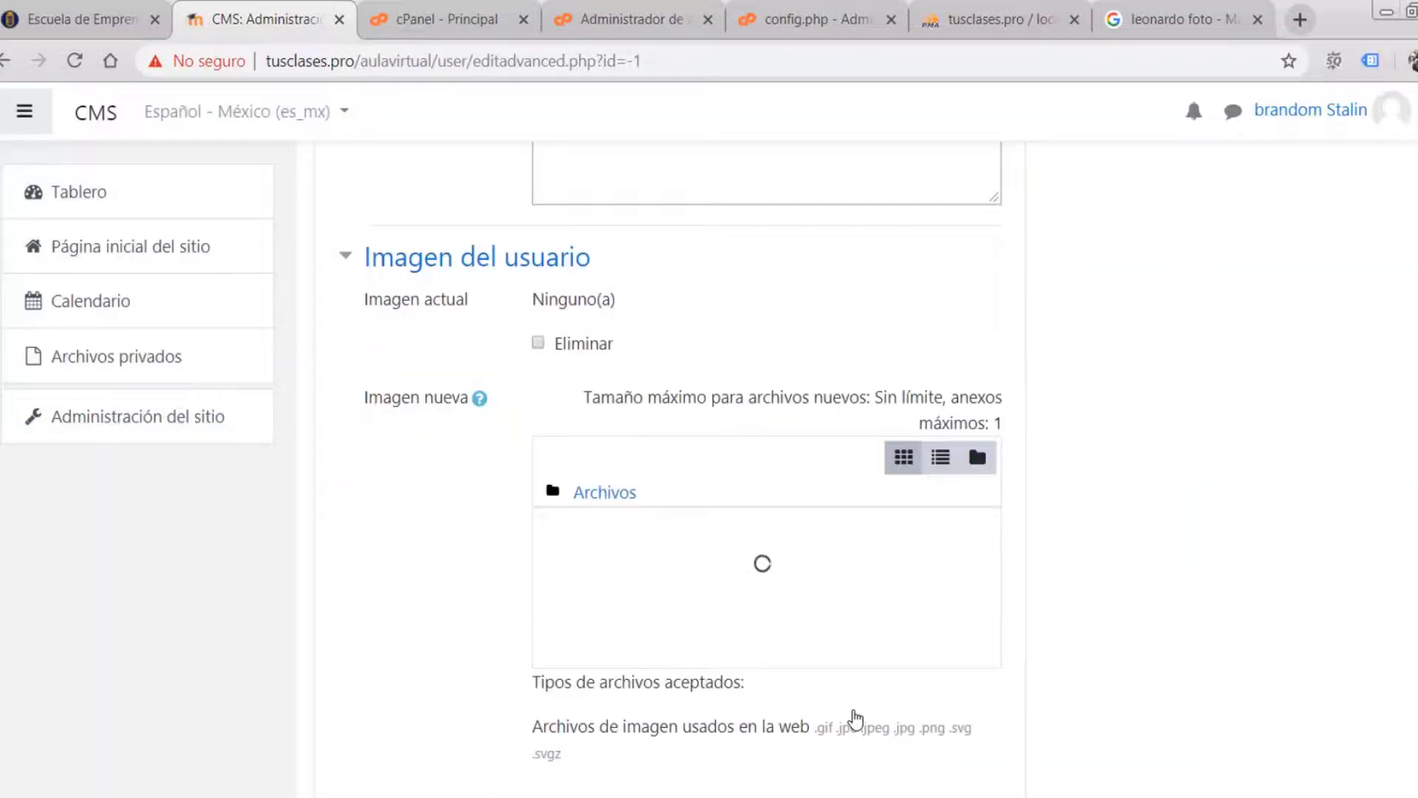
scroll(696, 543, "down", 3)
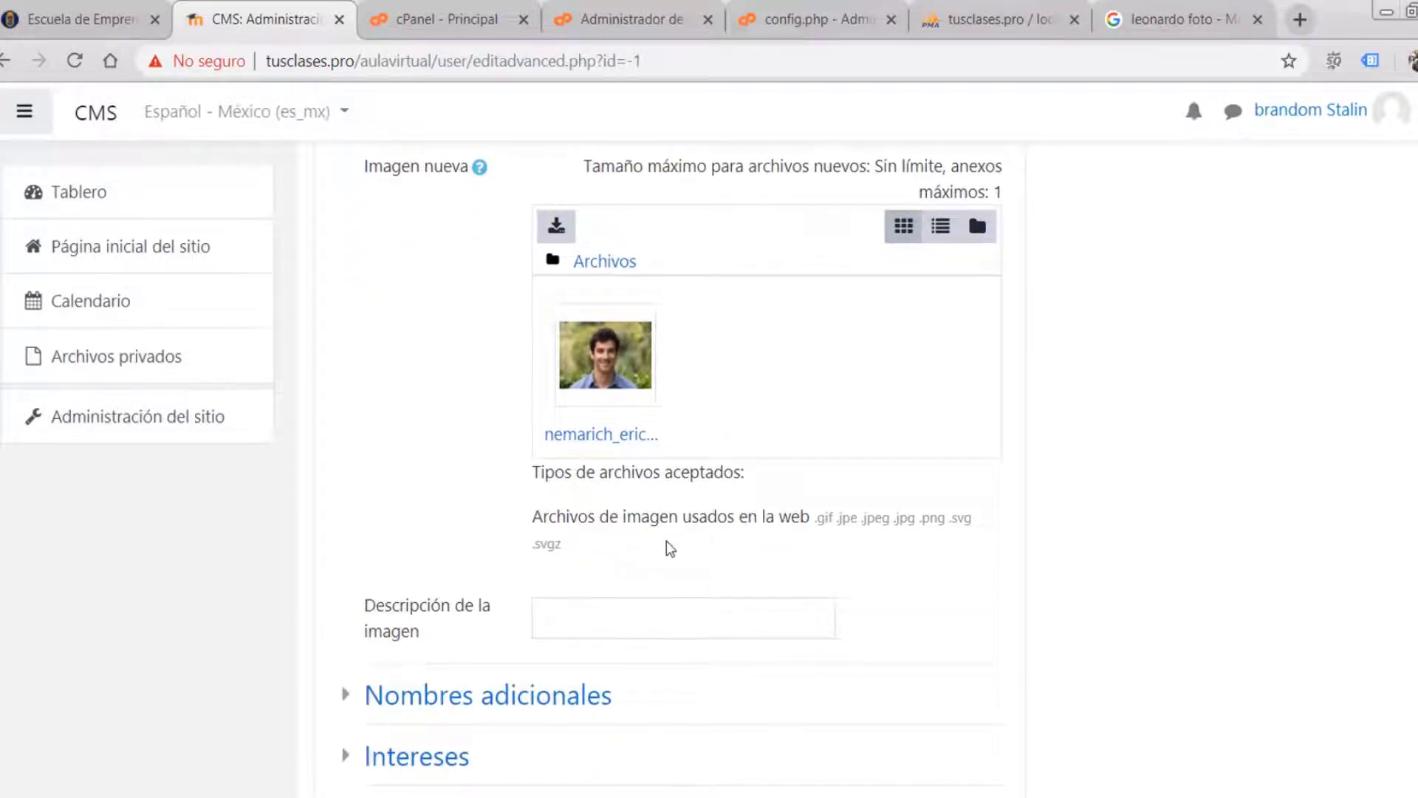
scroll(637, 602, "down", 2)
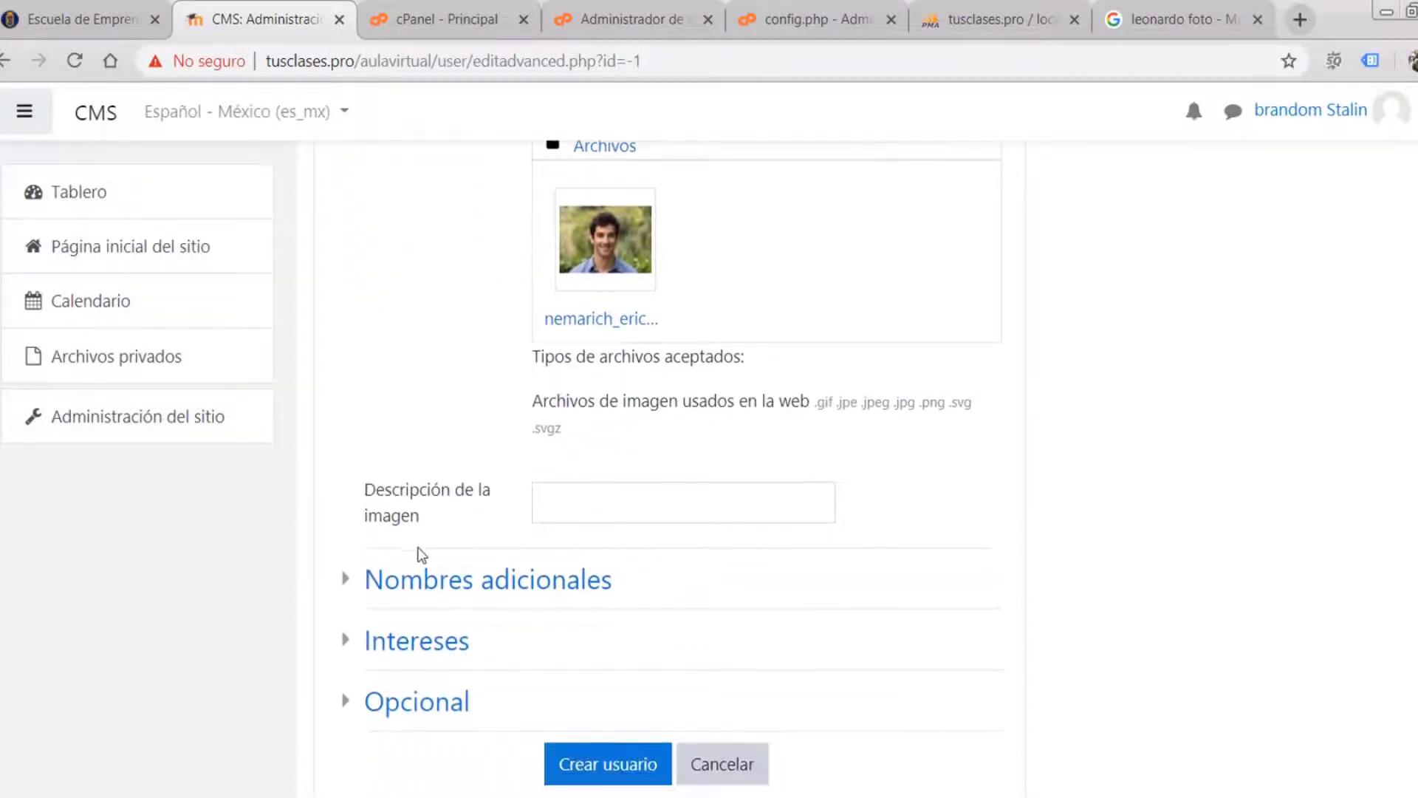
left_click(415, 640)
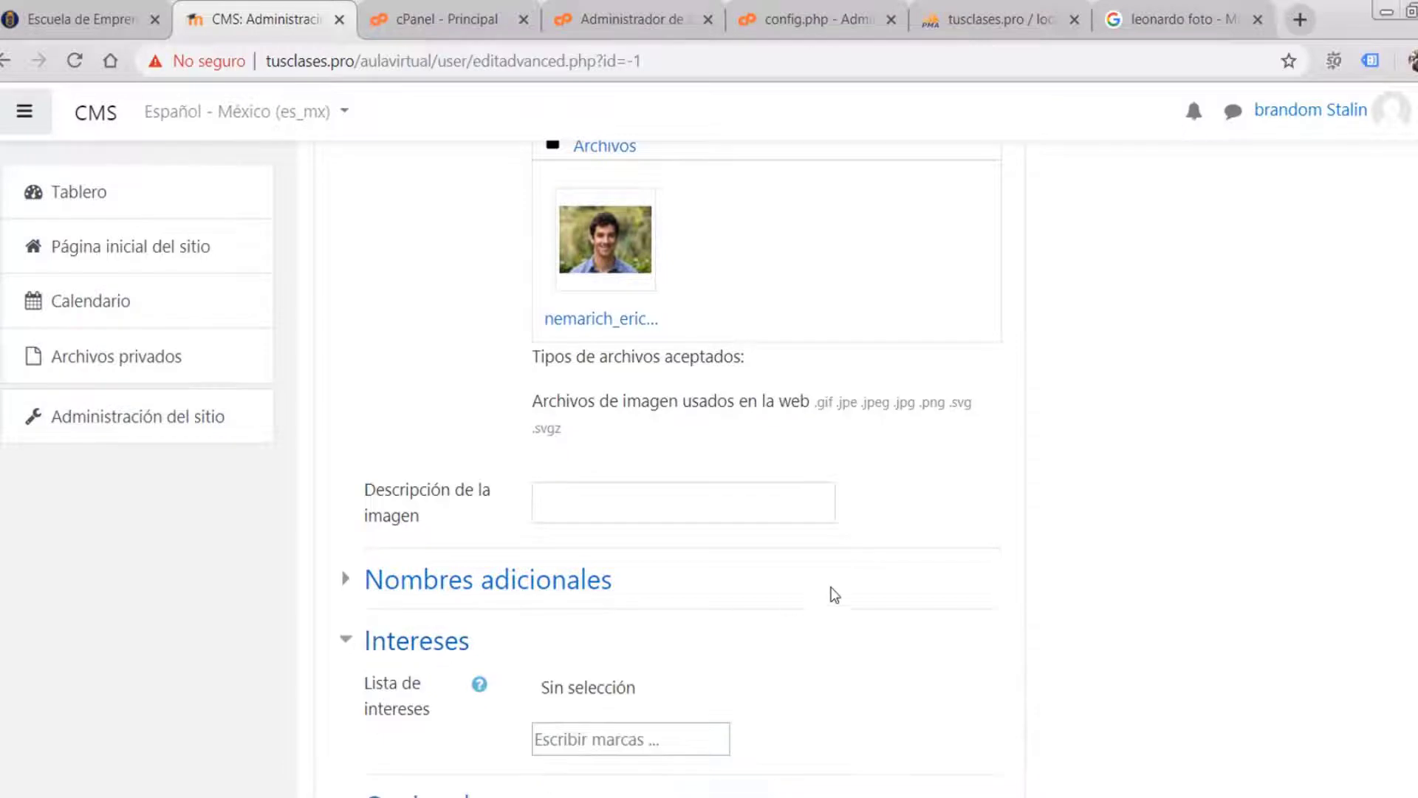
scroll(838, 583, "down", 2)
left_click(417, 524)
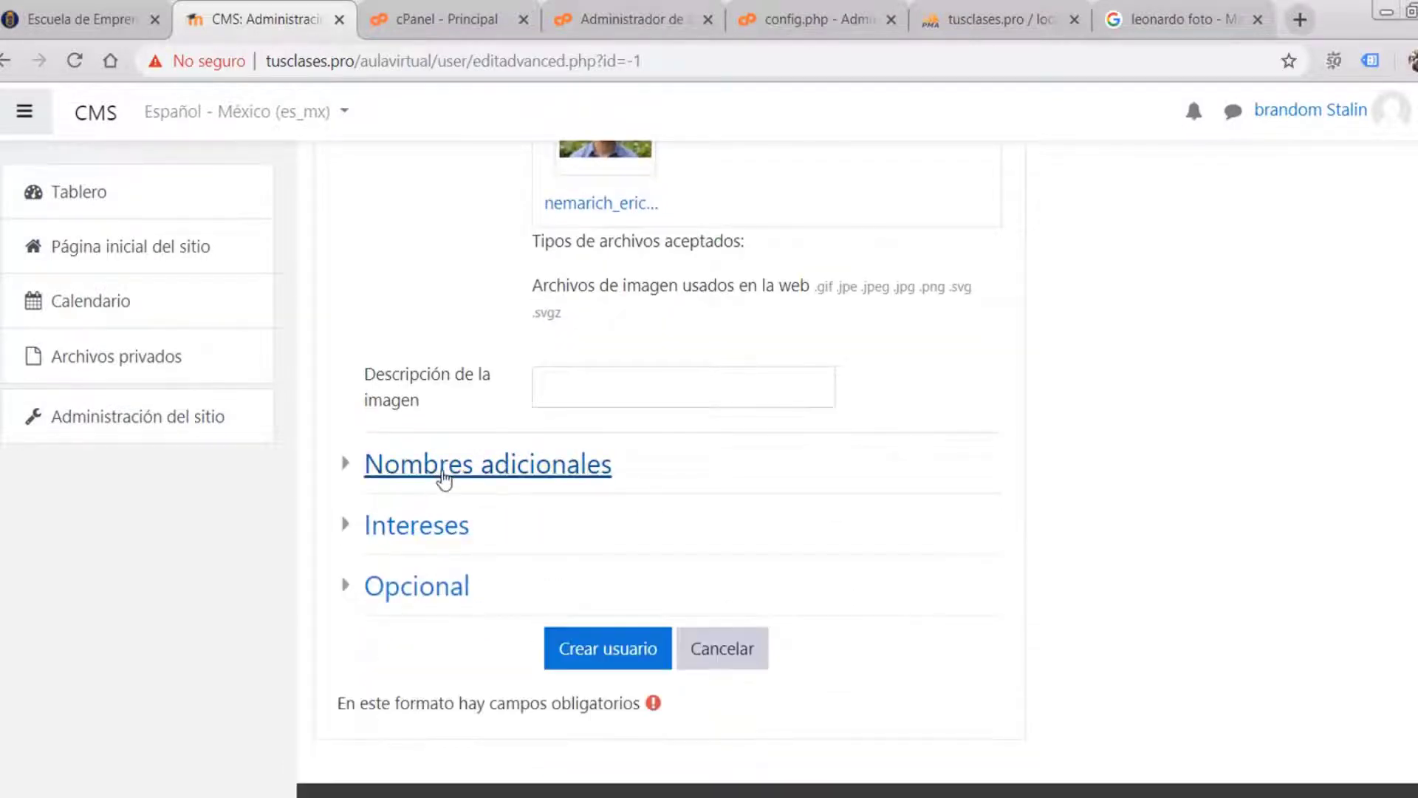
left_click(444, 476)
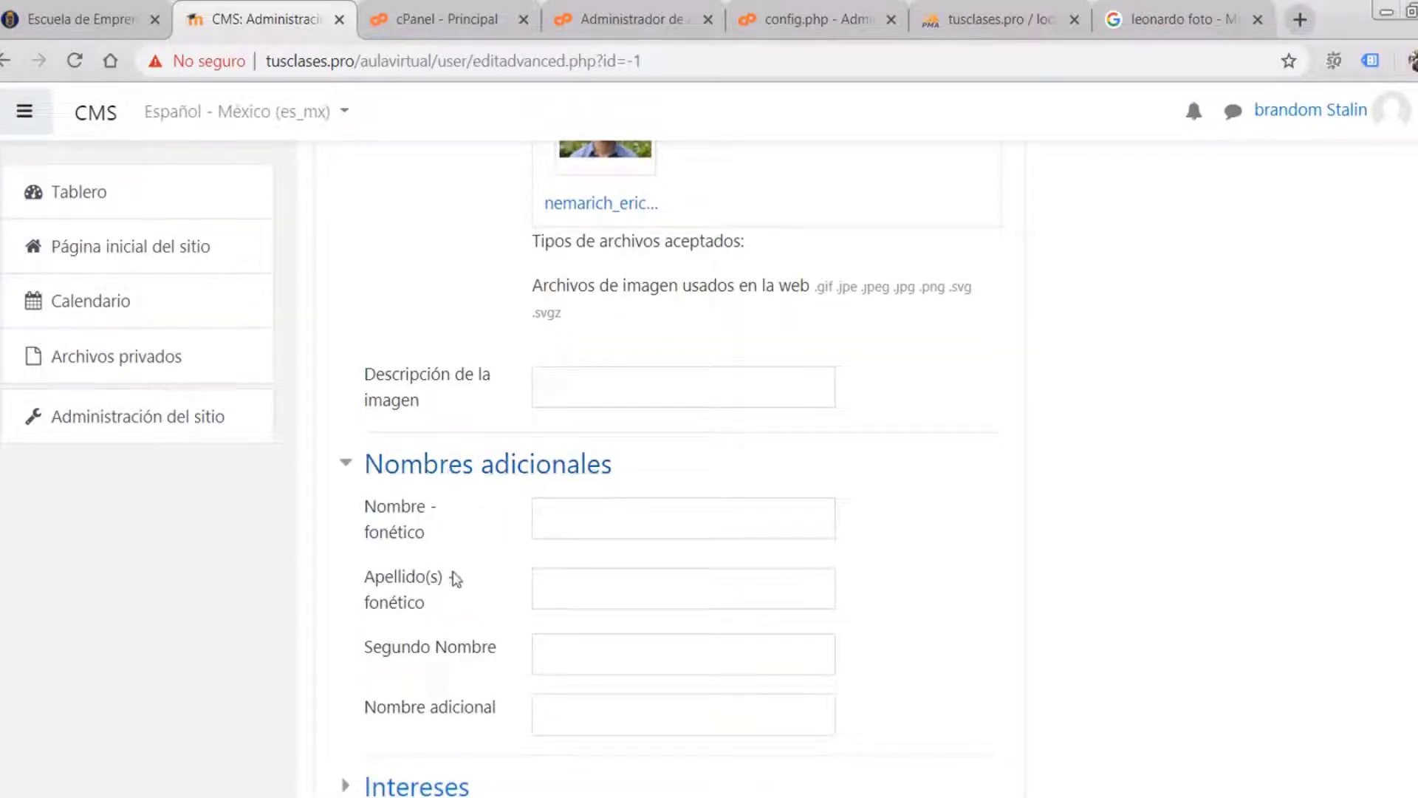
left_click(468, 465)
scroll(458, 528, "down", 1)
left_click(418, 526)
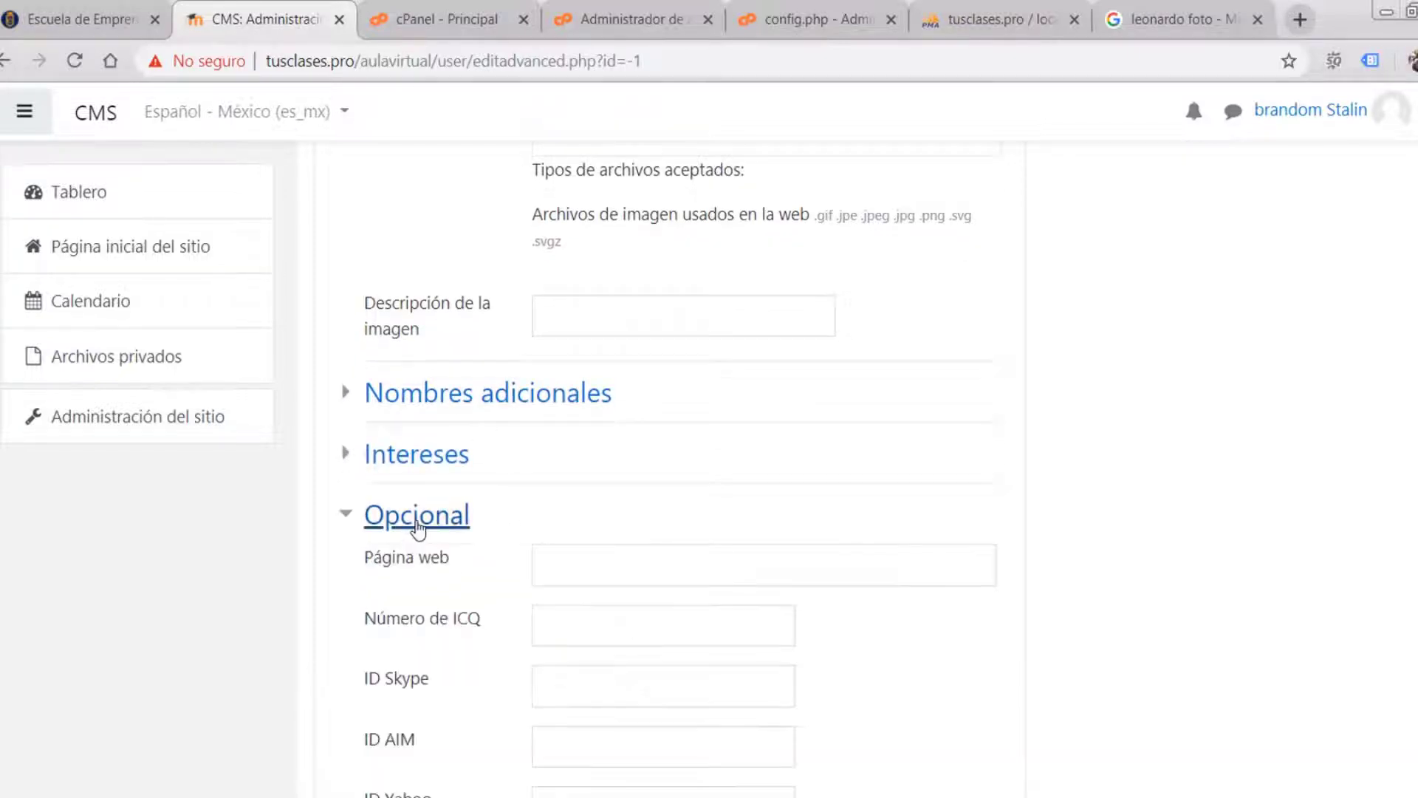
scroll(601, 601, "down", 2)
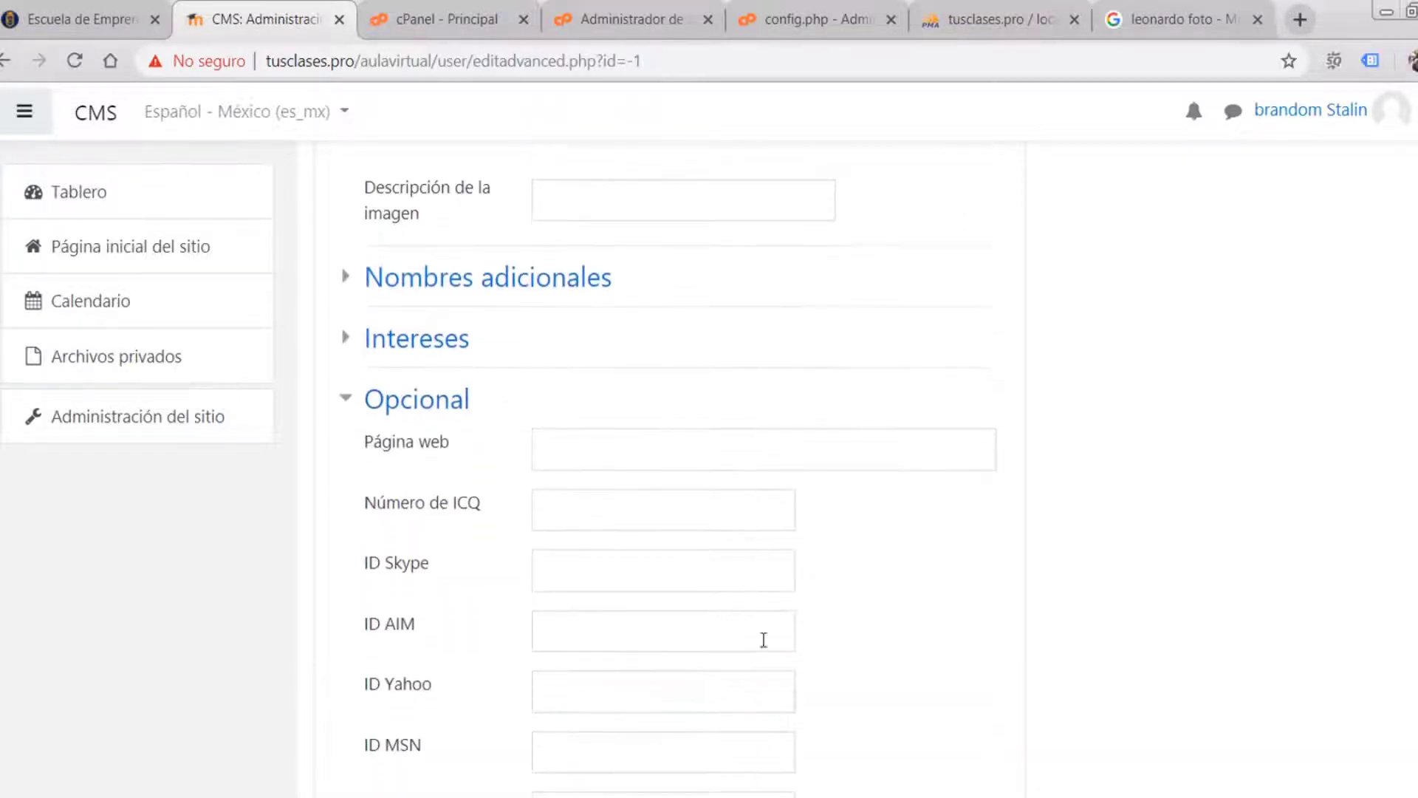
left_click(423, 405)
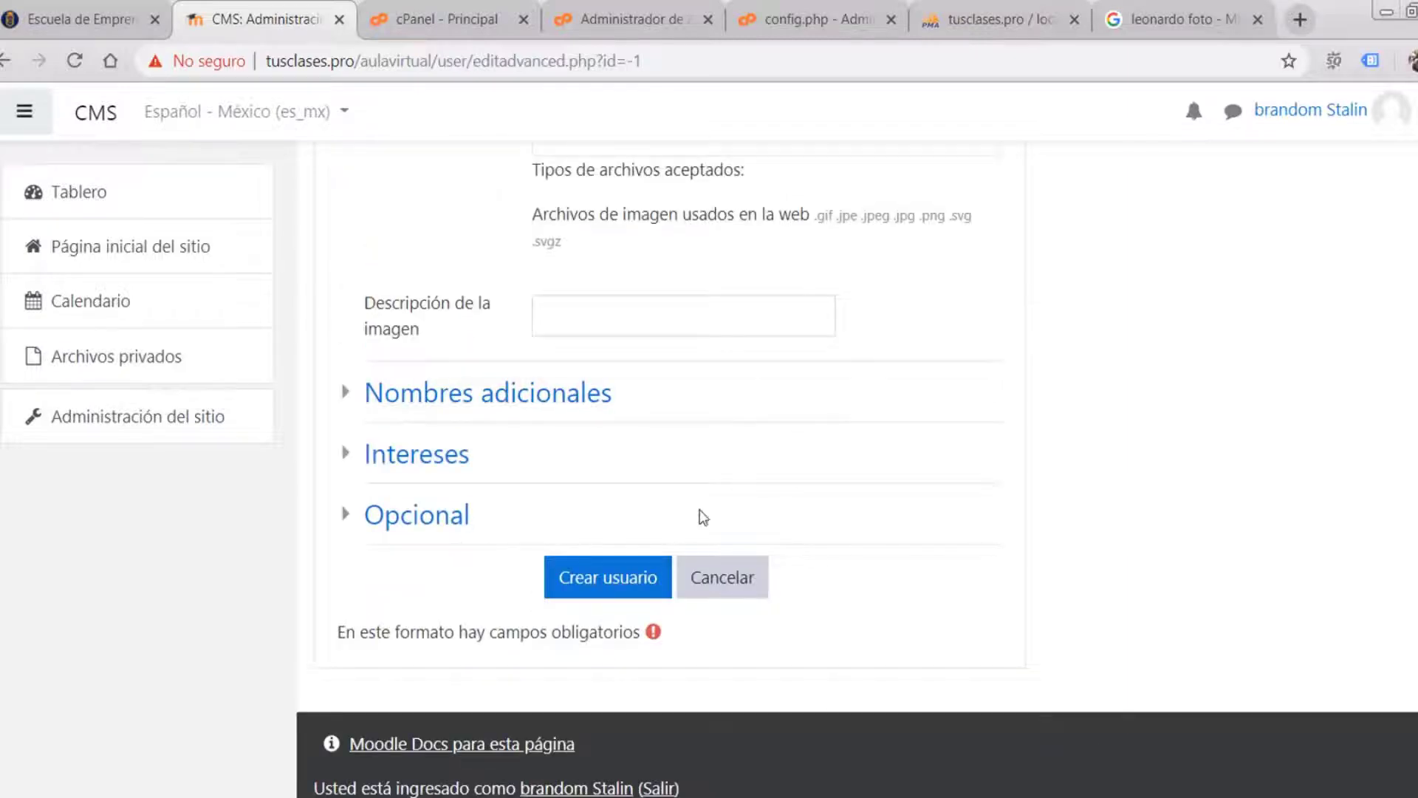
- Scroll through the completed form down to the Crear usuario button
scroll(742, 526, "up", 10)
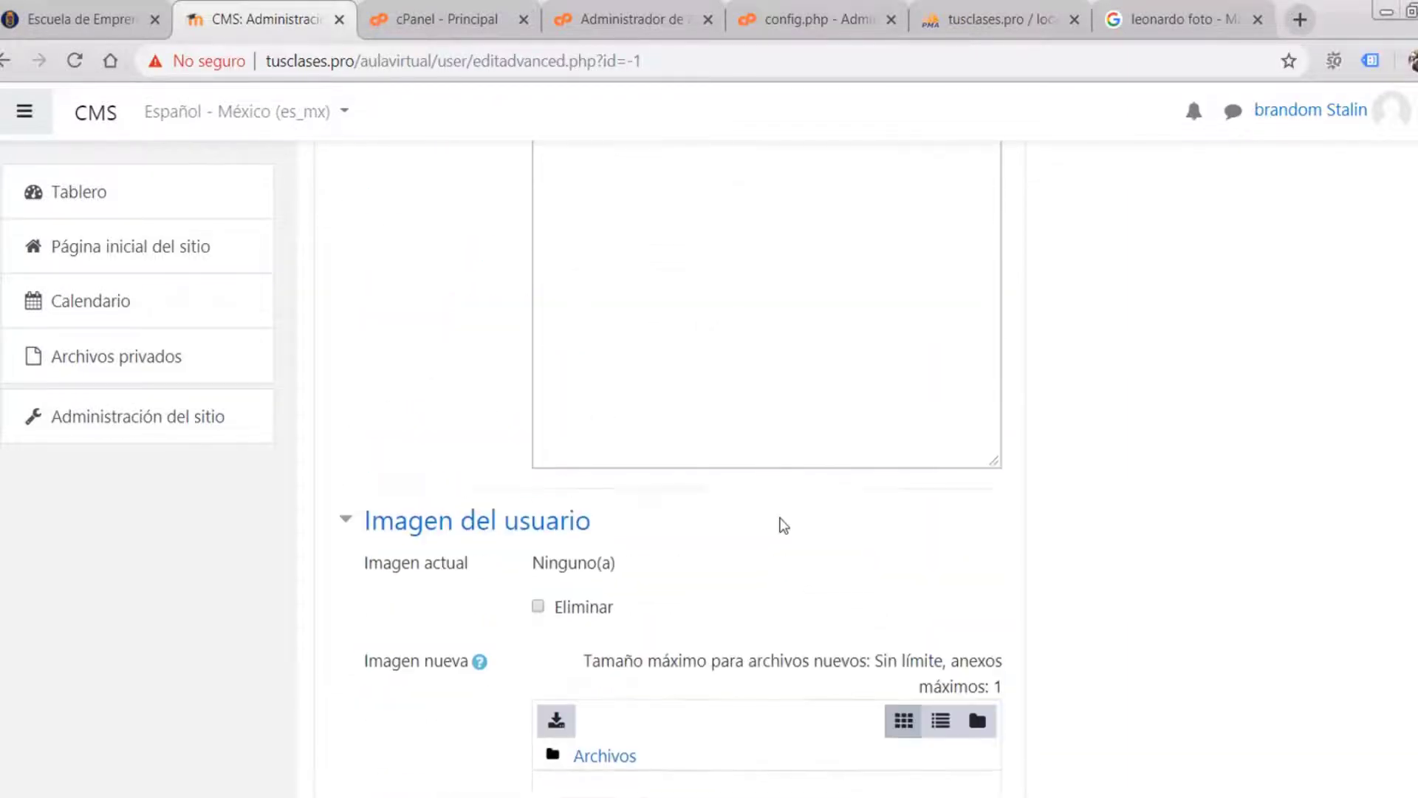
scroll(783, 524, "up", 9)
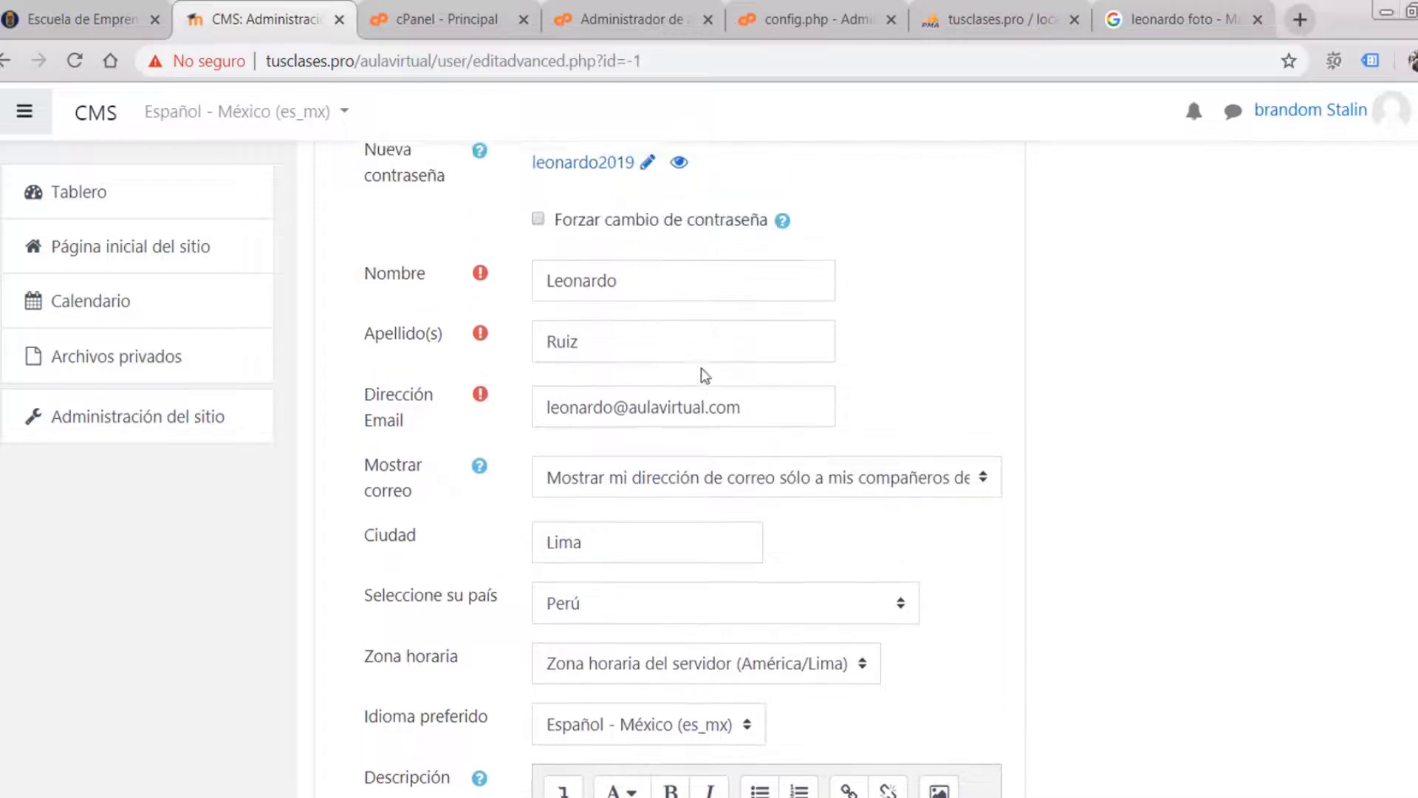
scroll(705, 375, "up", 2)
scroll(821, 418, "down", 2)
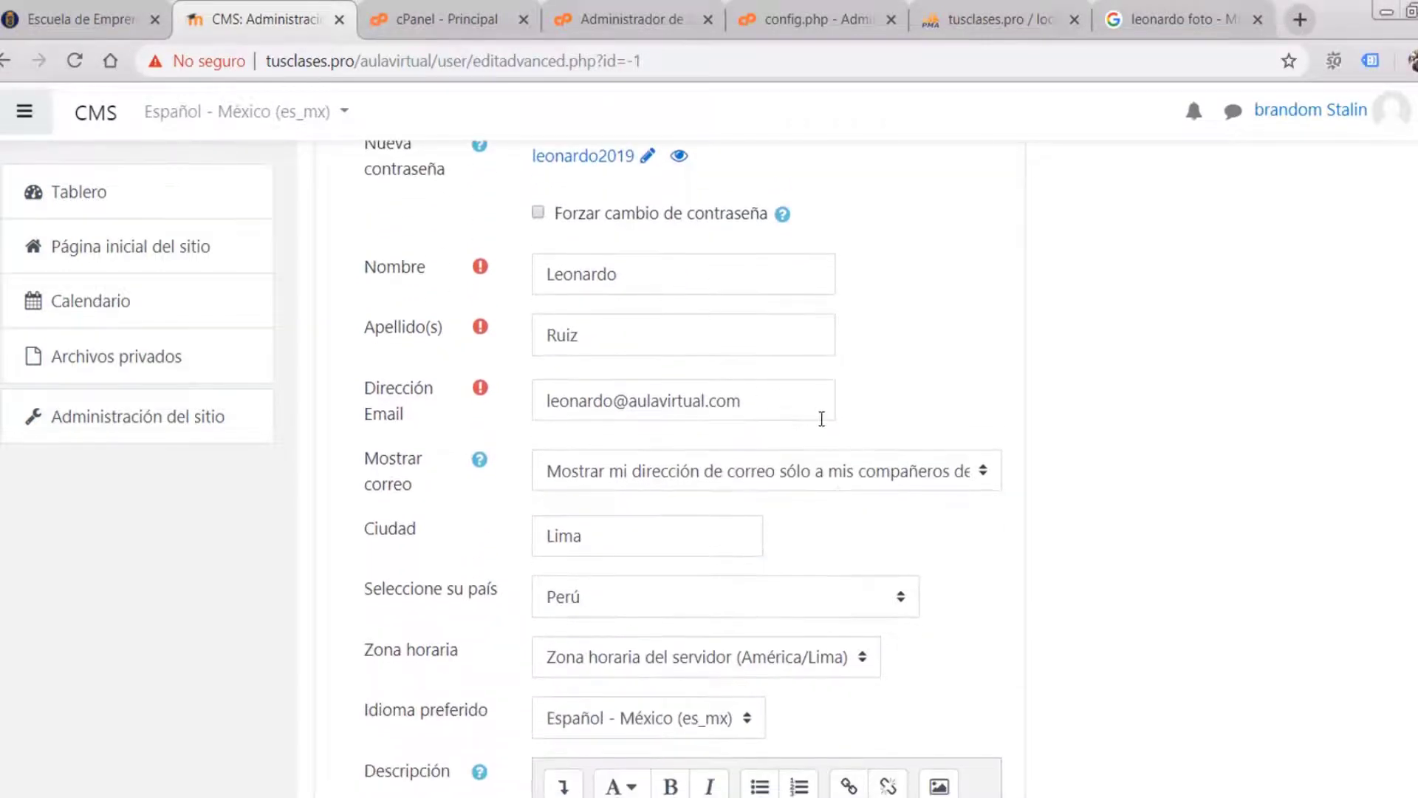
scroll(989, 466, "down", 2)
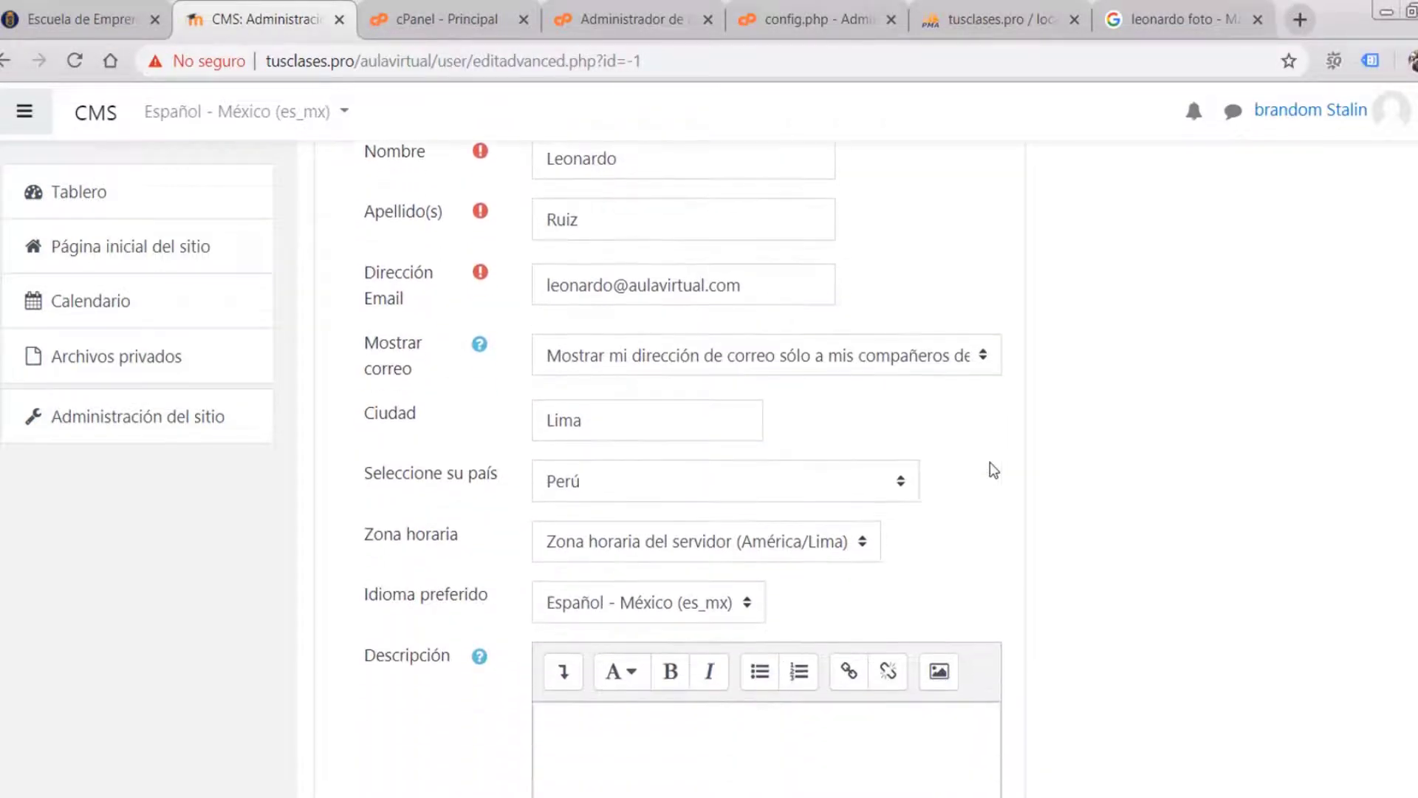
scroll(990, 466, "up", 4)
scroll(990, 462, "up", 8)
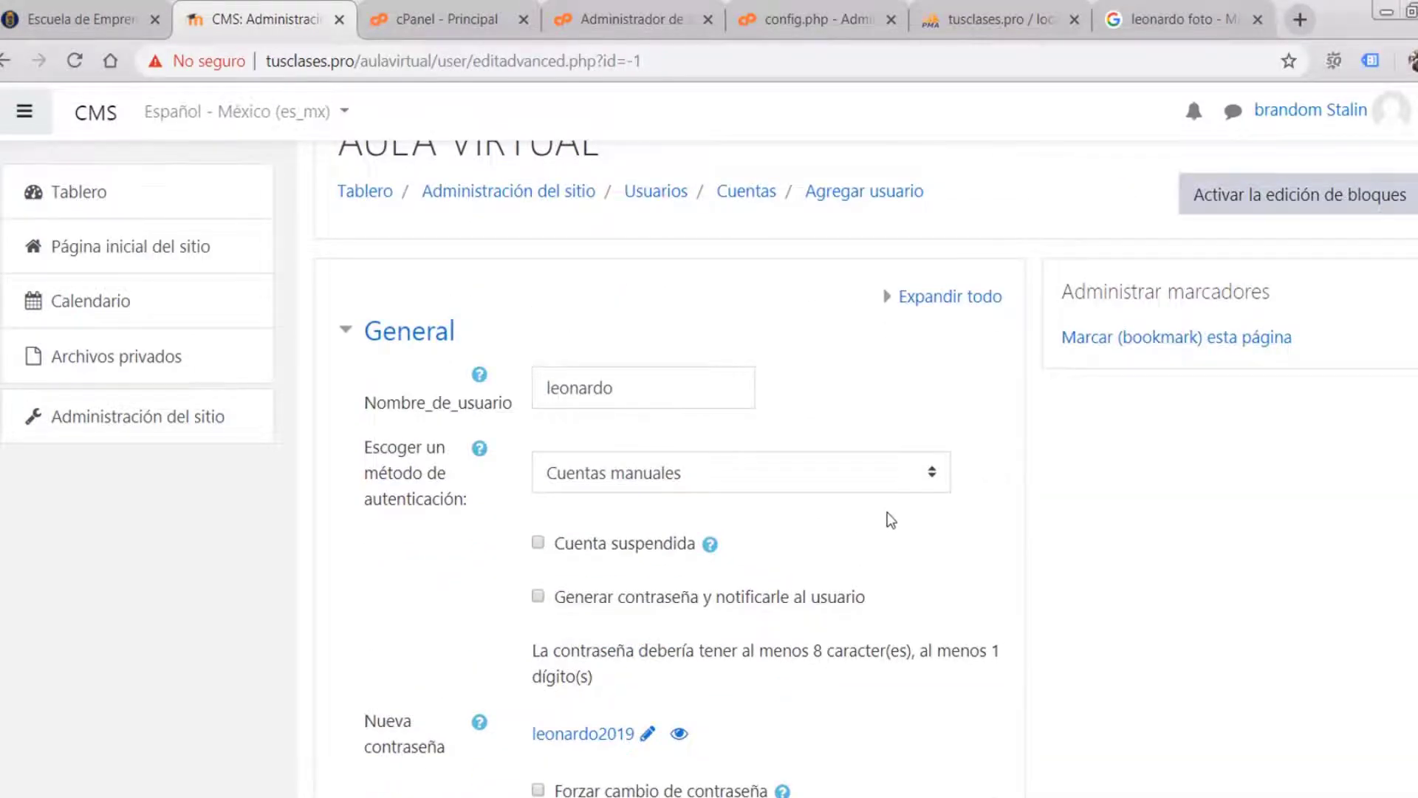
scroll(888, 512, "up", 1)
scroll(888, 508, "down", 2)
scroll(890, 515, "down", 18)
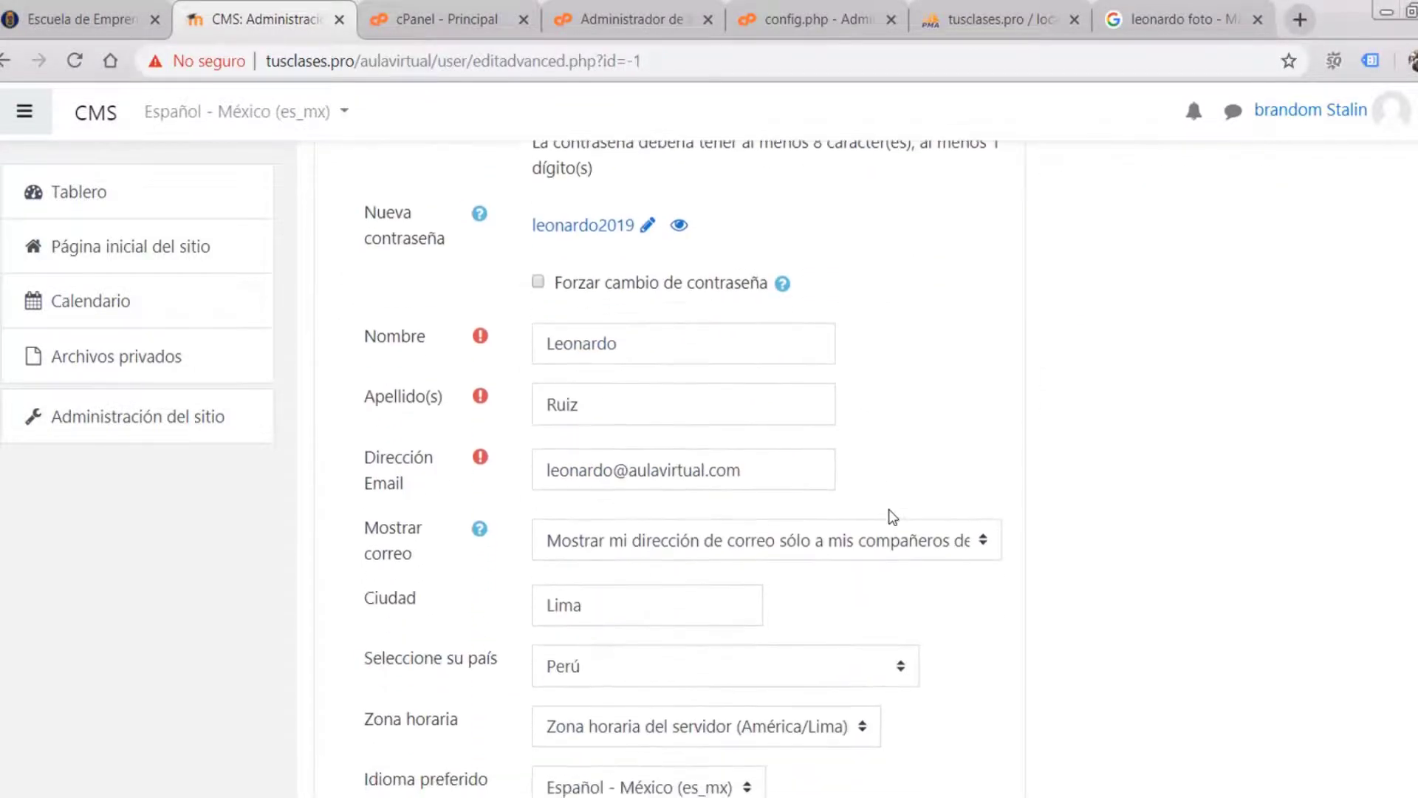
scroll(889, 515, "down", 10)
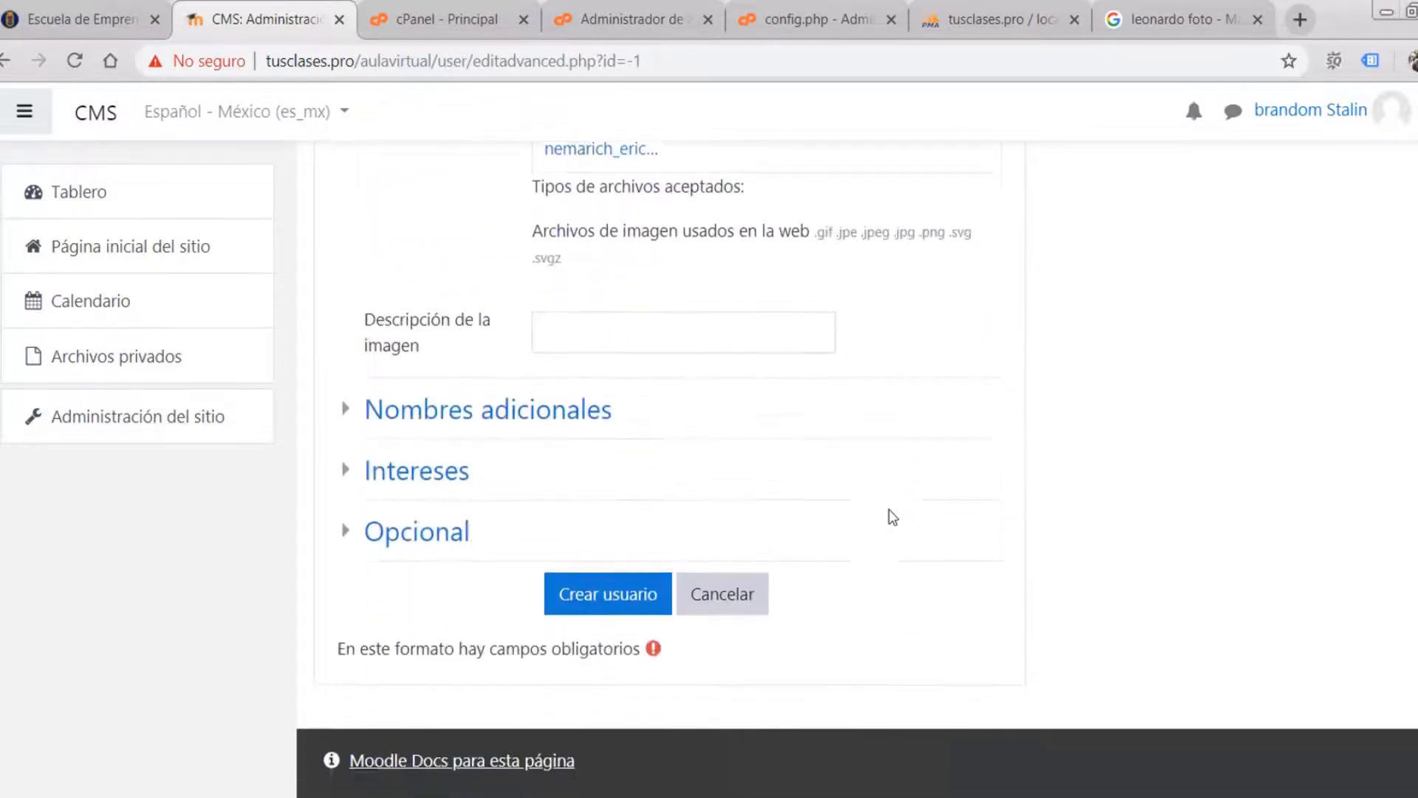
- Create the user with Crear usuario and dismiss Chrome's save-password prompt
left_click(599, 582)
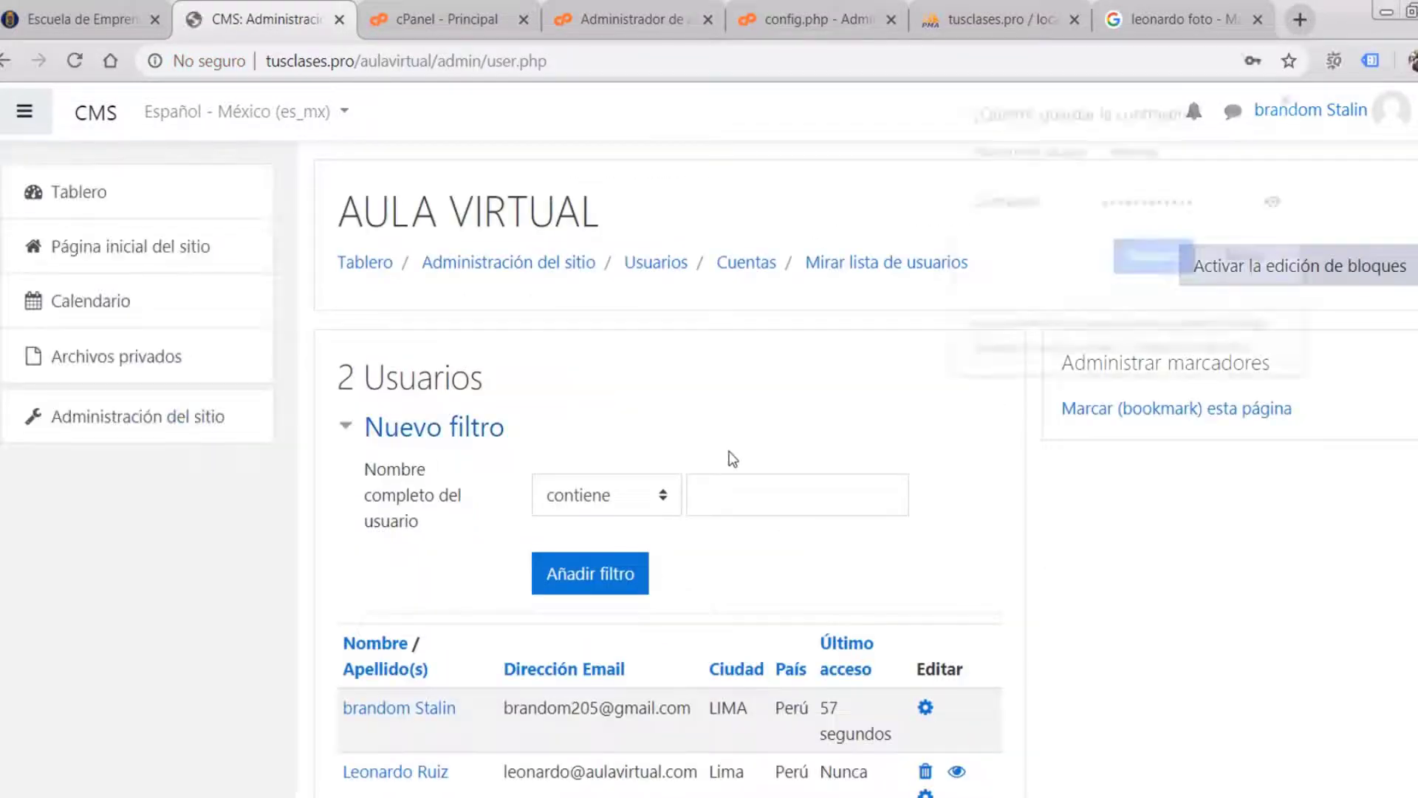
scroll(827, 455, "down", 1)
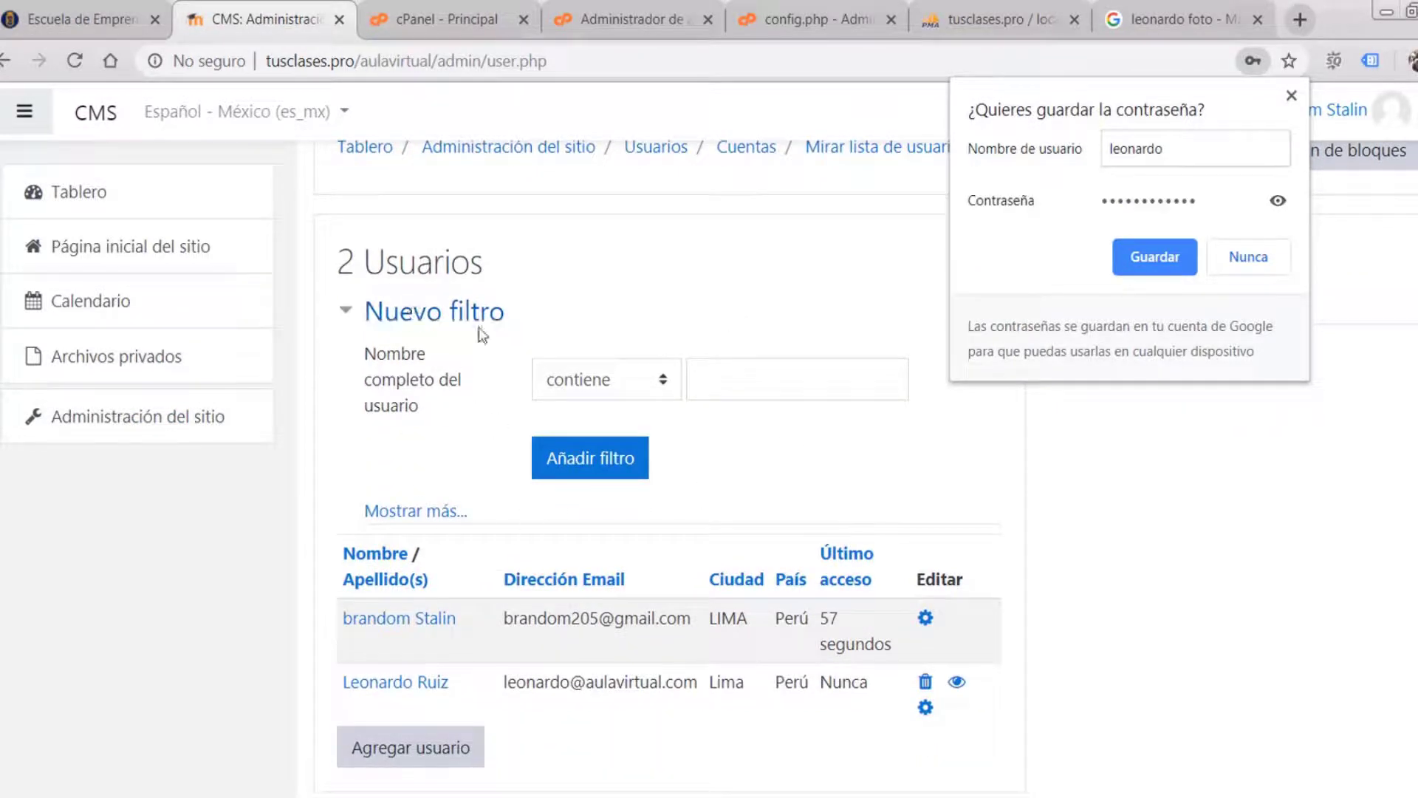
left_click(1291, 95)
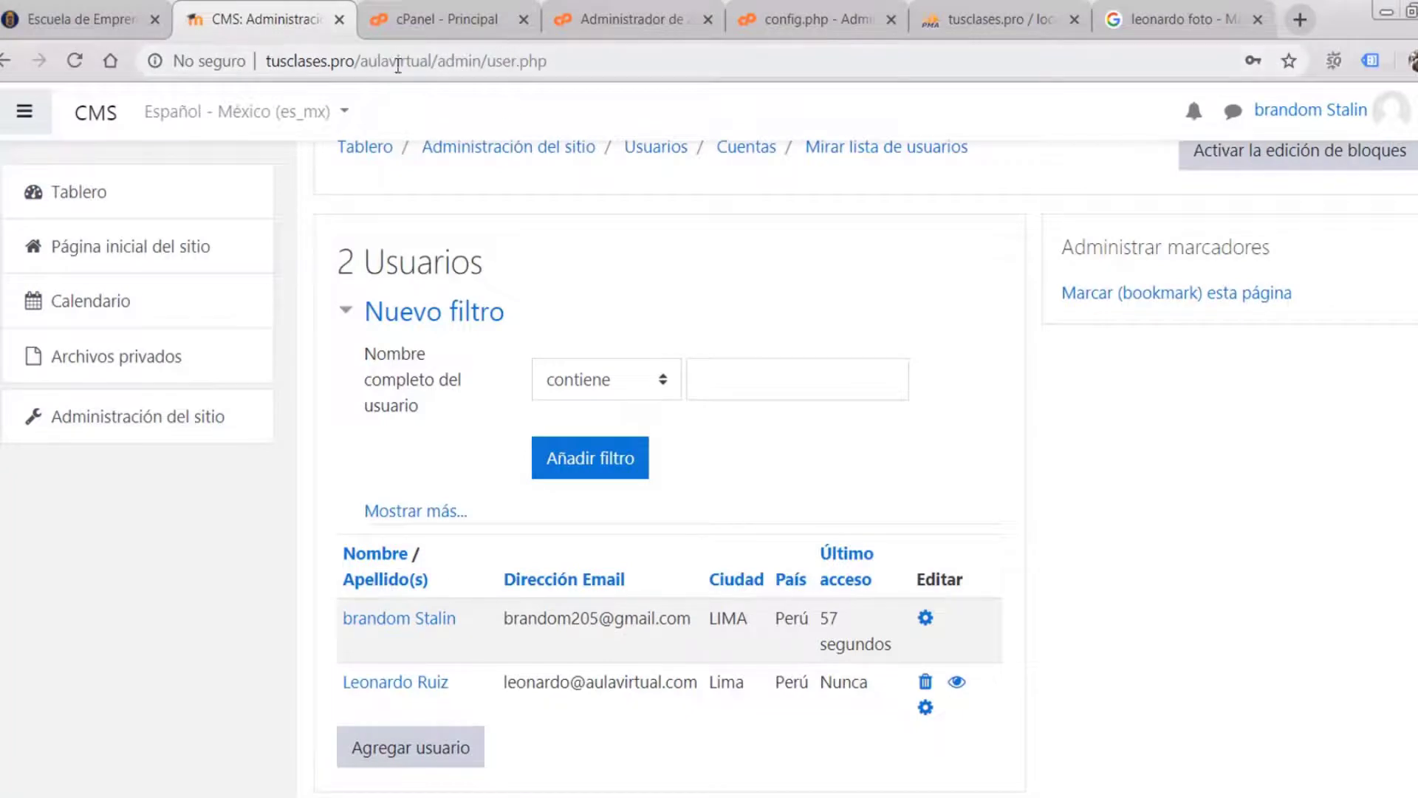
- Copy the tusclases.pro/ domain from Chrome and select Firefox's address bar
left_click_drag(360, 60, 272, 60)
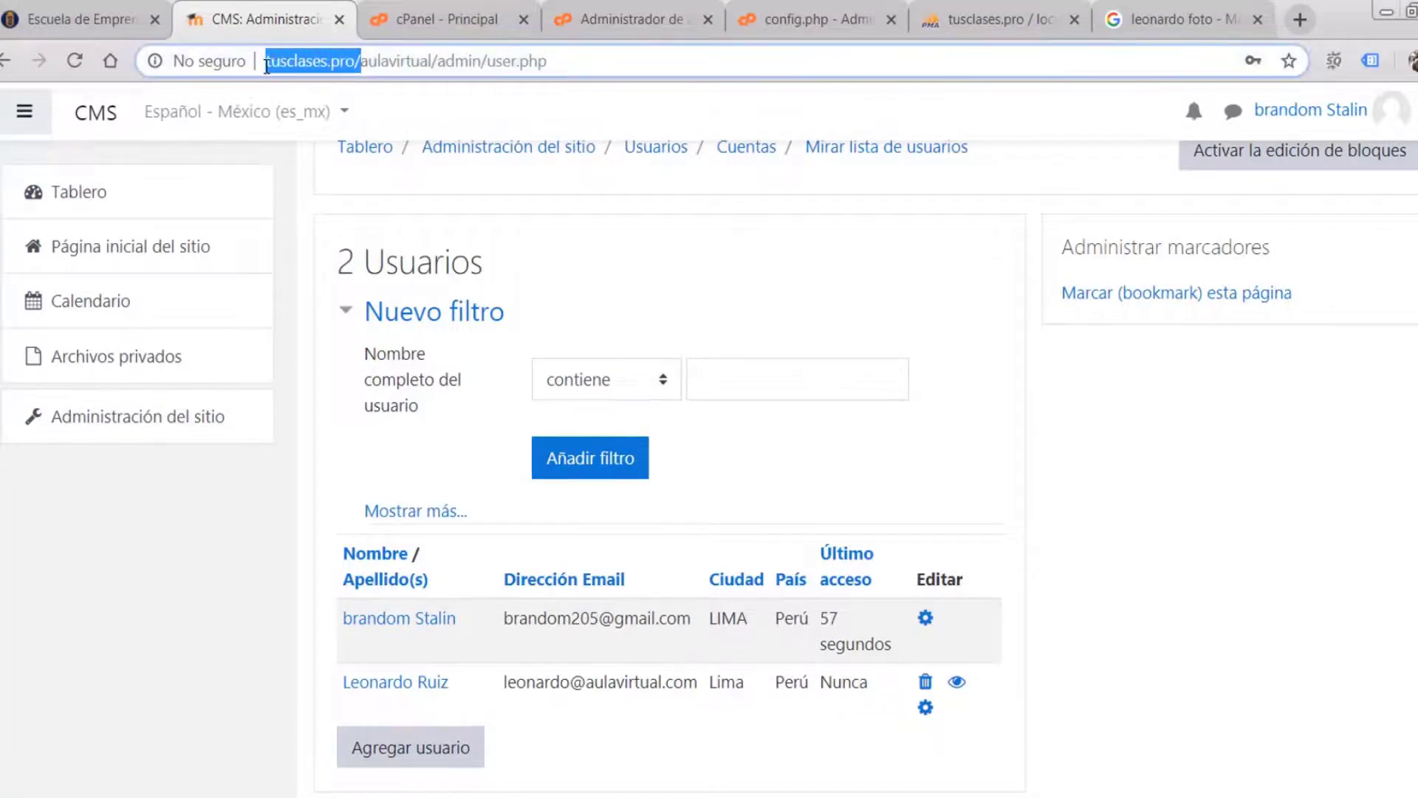
right_click(288, 60)
key("Escape")
left_click_drag(360, 60, 250, 64)
right_click(307, 61)
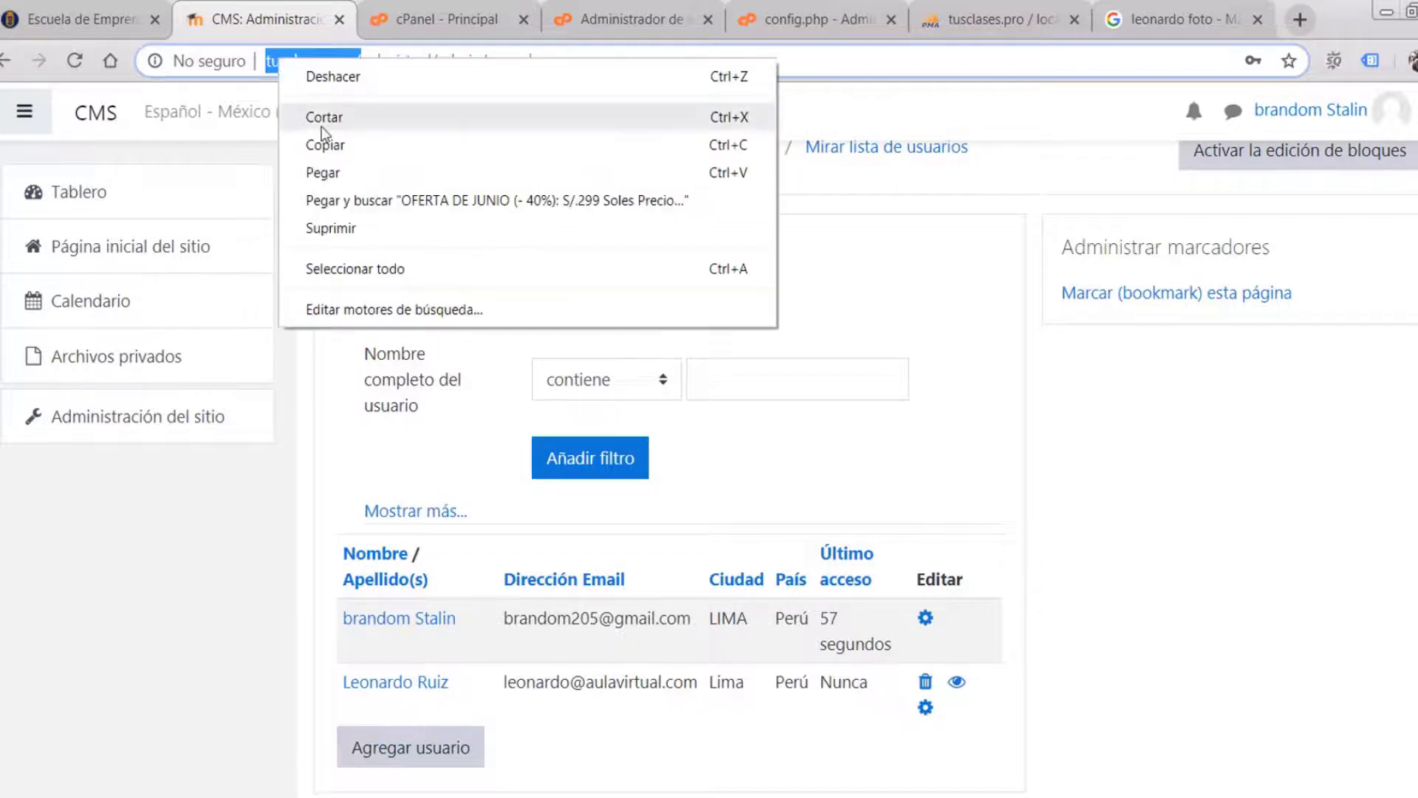
left_click(326, 143)
key("alt+Tab")
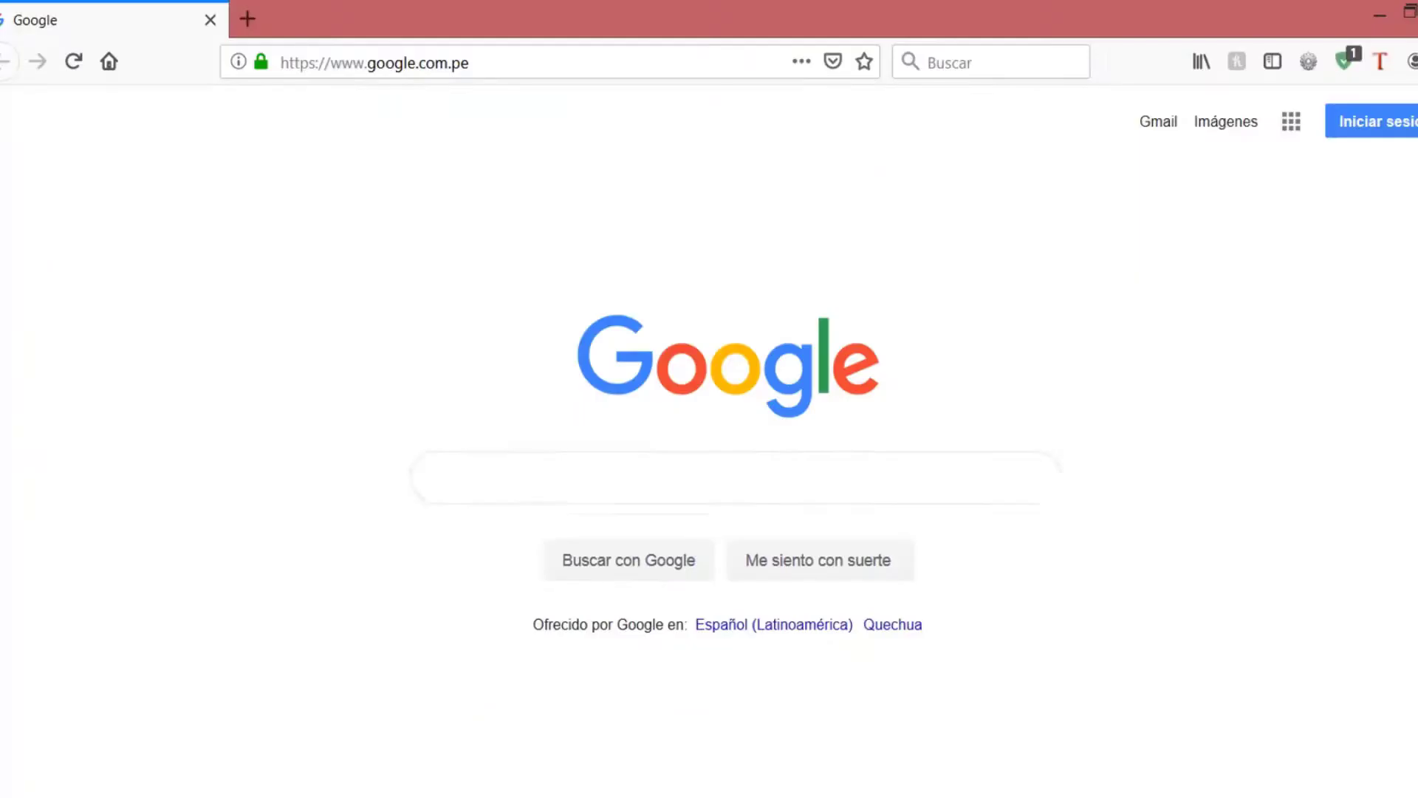
left_click(475, 63)
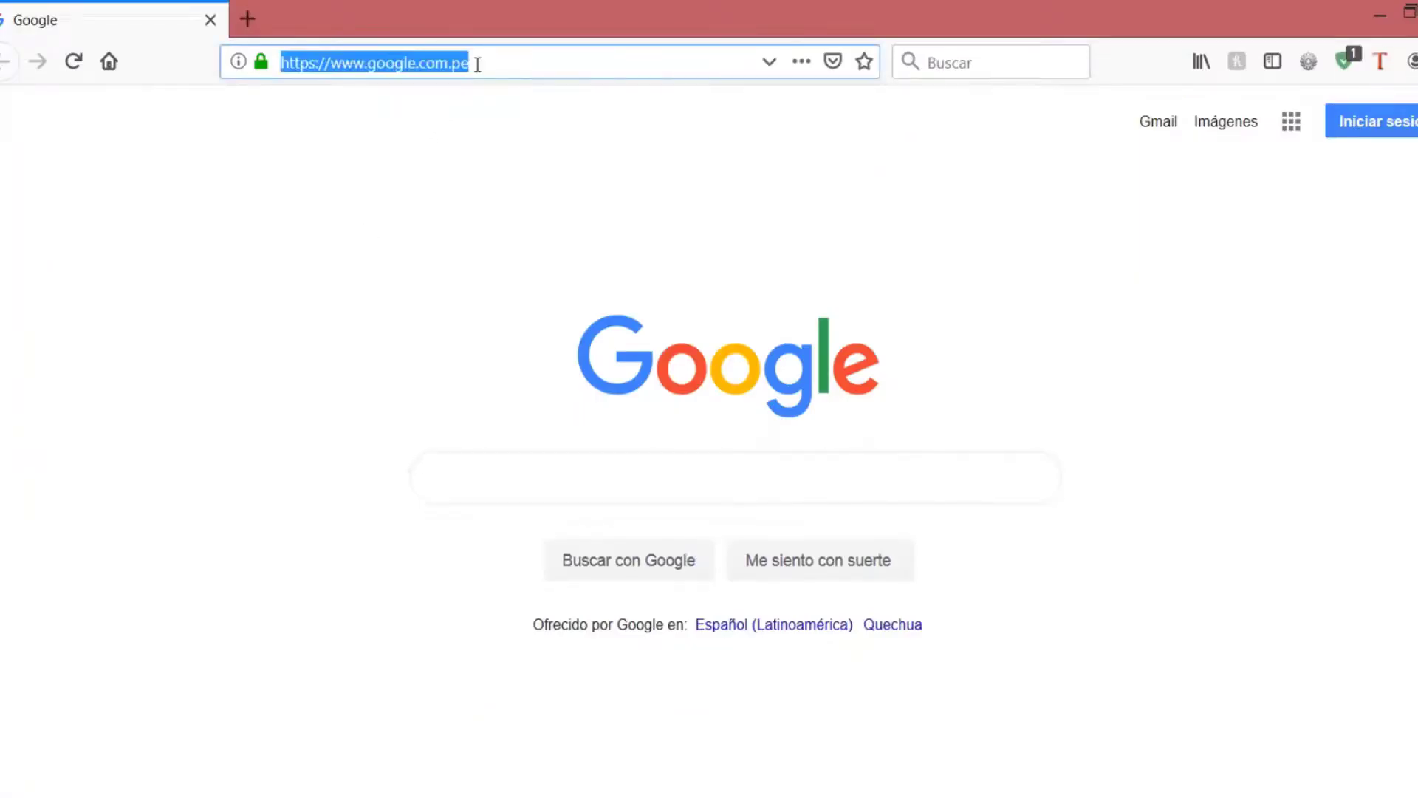
key("alt+Tab")
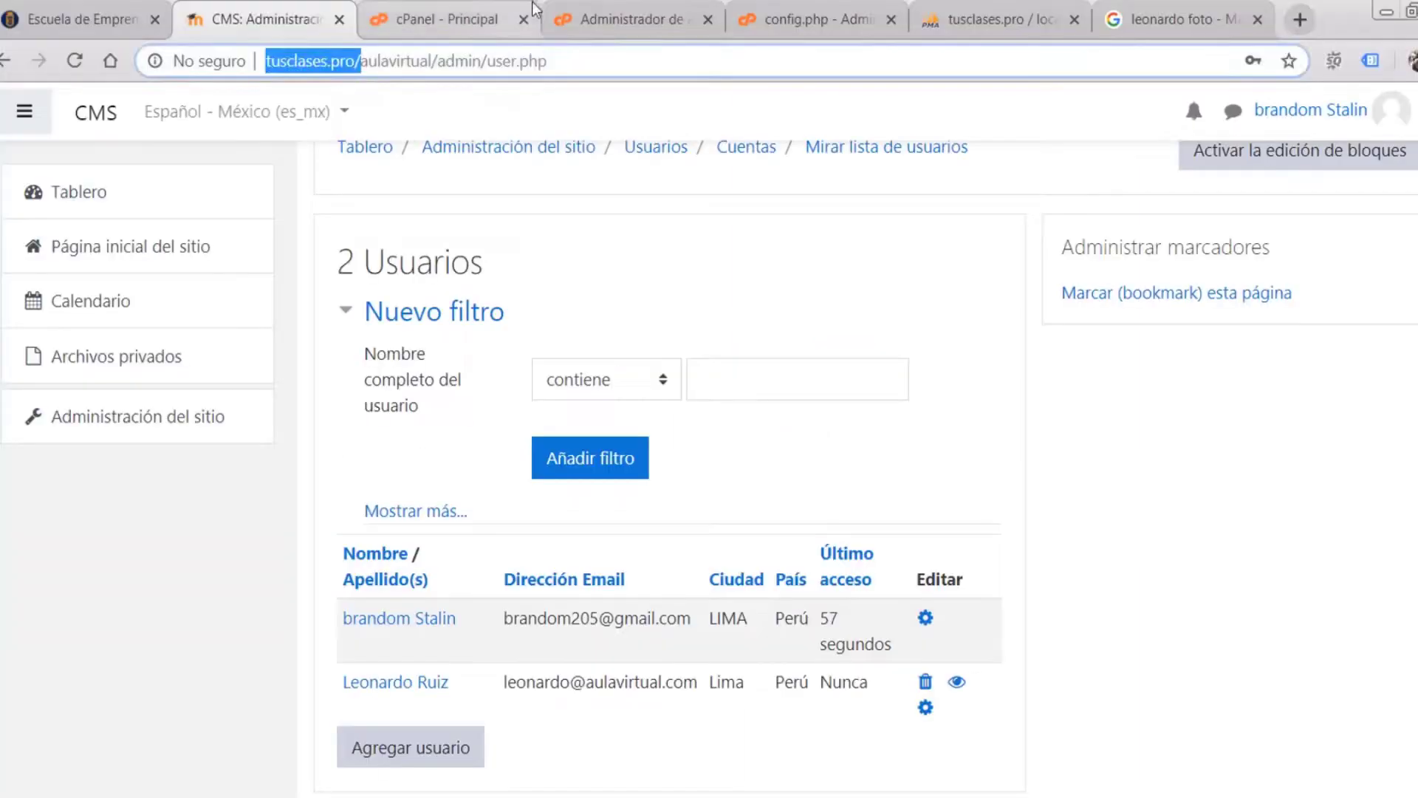
- Copy tusclases.pro/aulavirtual/ from Chrome and clear Firefox's Google address
left_click_drag(439, 60, 244, 60)
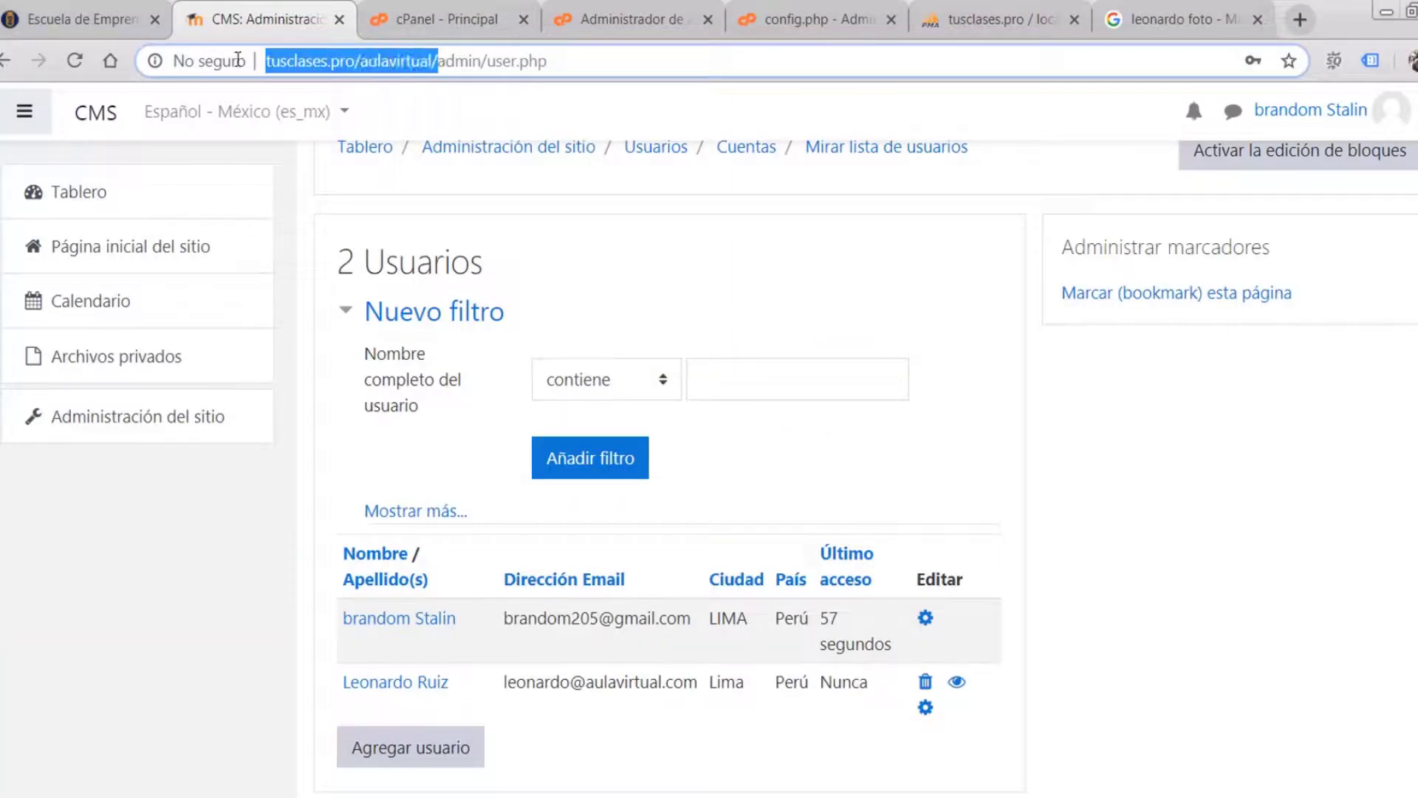
right_click(336, 65)
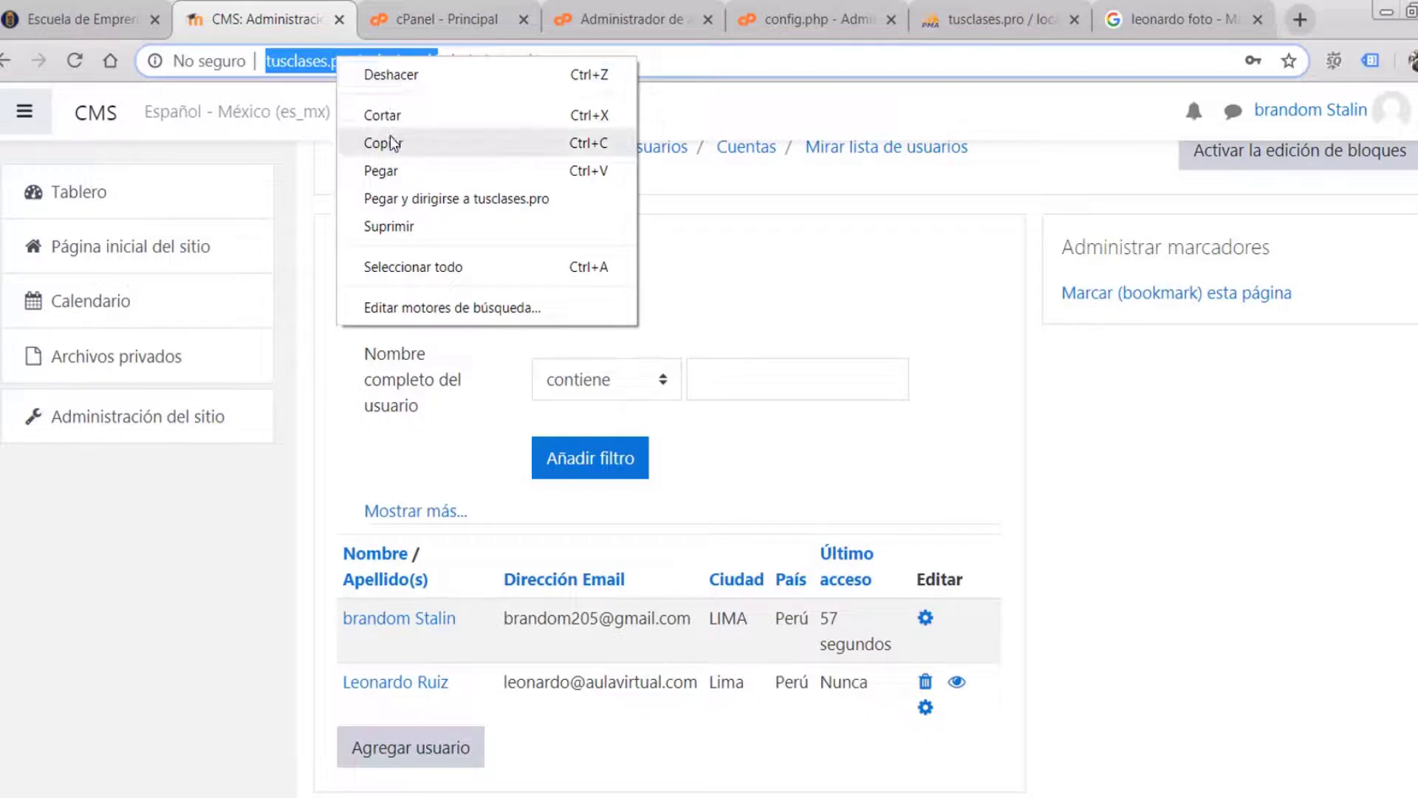
left_click(379, 157)
key("alt+Tab")
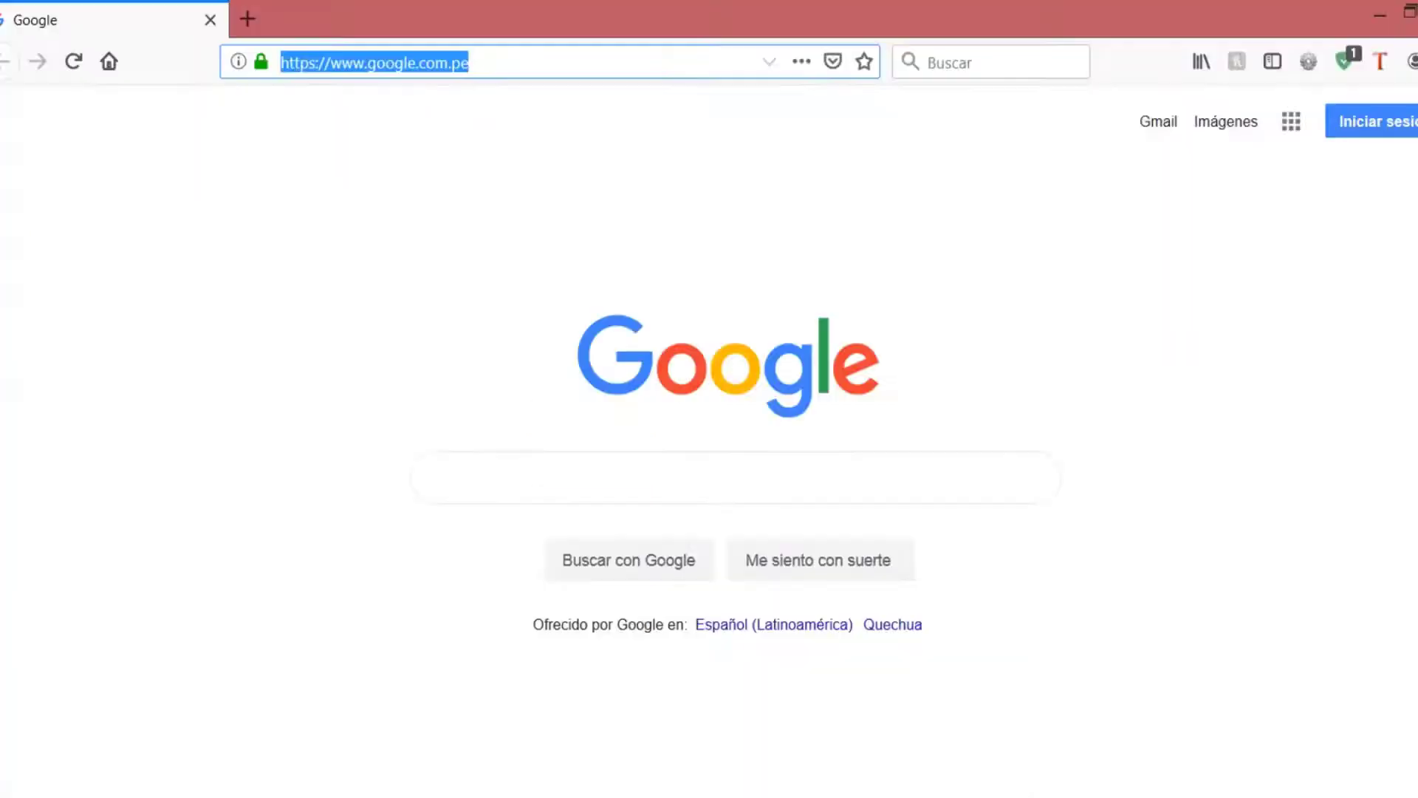
key("BackSpace")
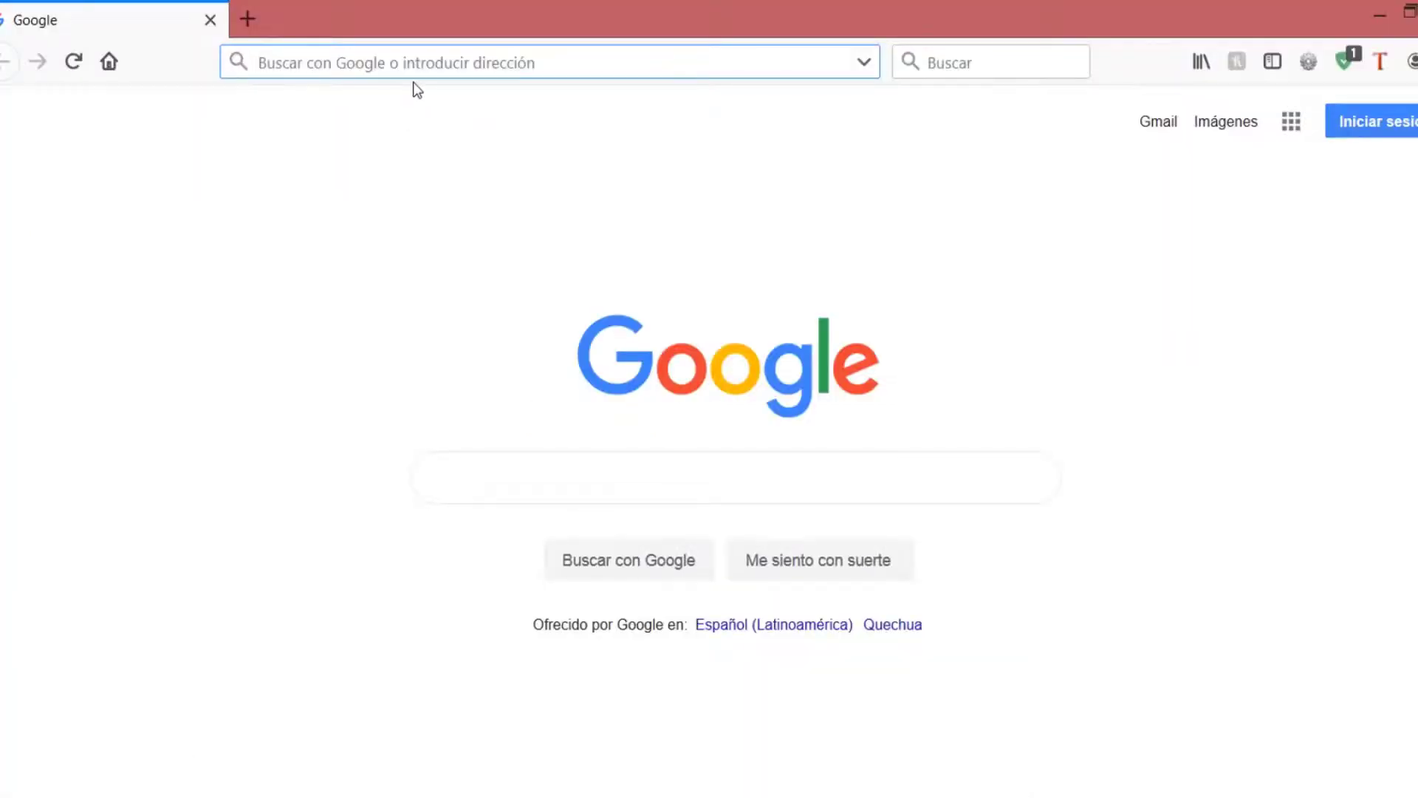
- Load tusclases.pro/aulavirtual/ in Firefox and go to the AULA VIRTUAL login page
key("ctrl+v")
key("Return")
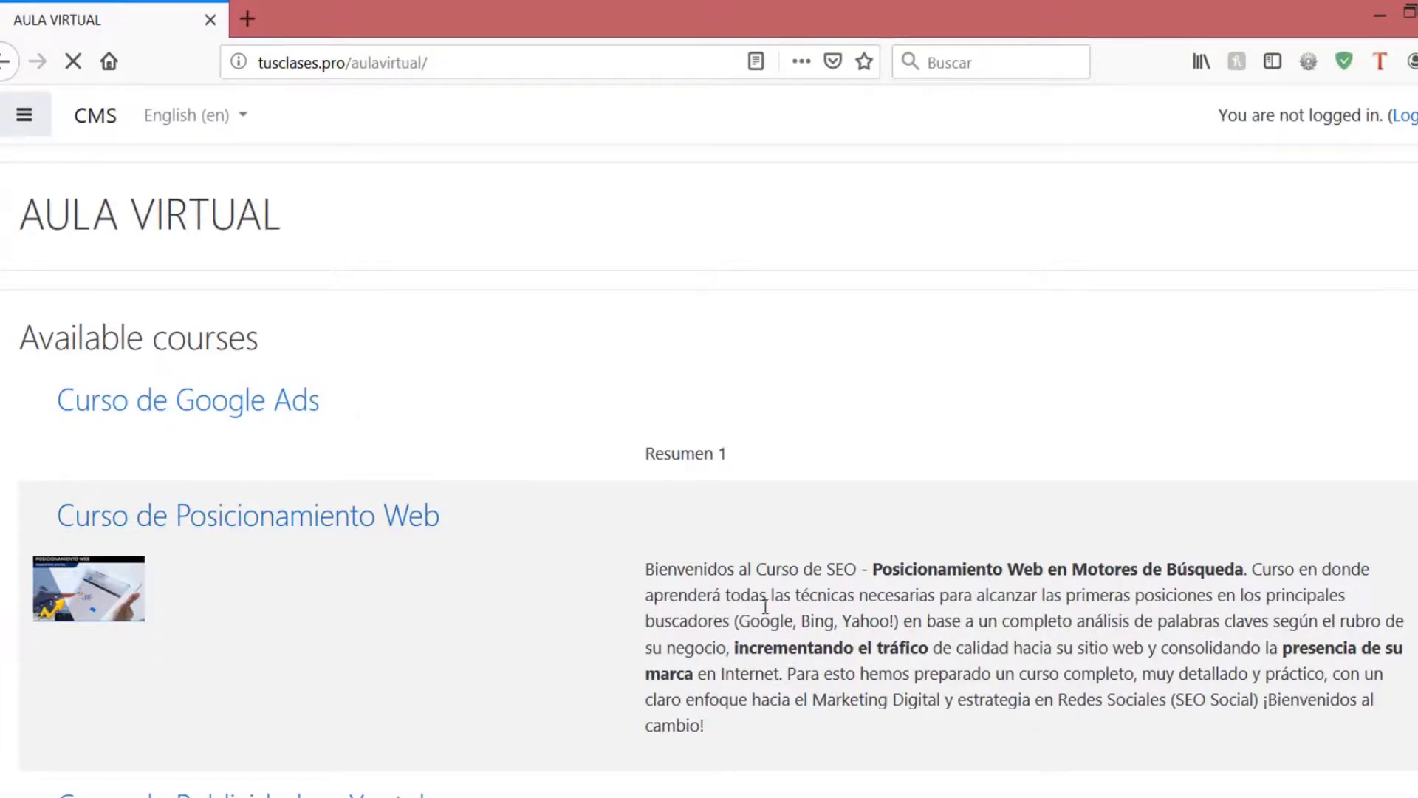
scroll(764, 607, "down", 5)
scroll(301, 532, "up", 5)
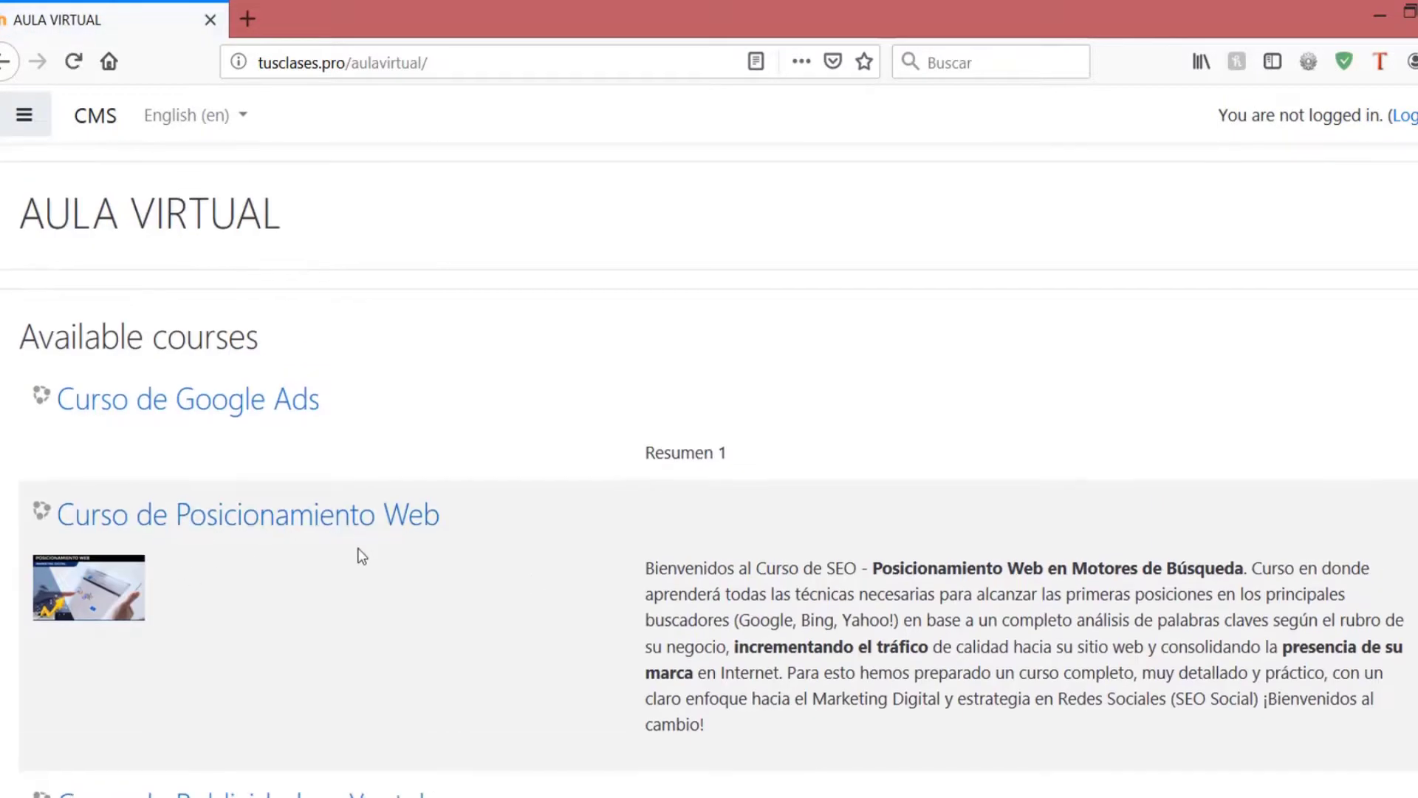
scroll(358, 554, "down", 4)
scroll(334, 454, "up", 4)
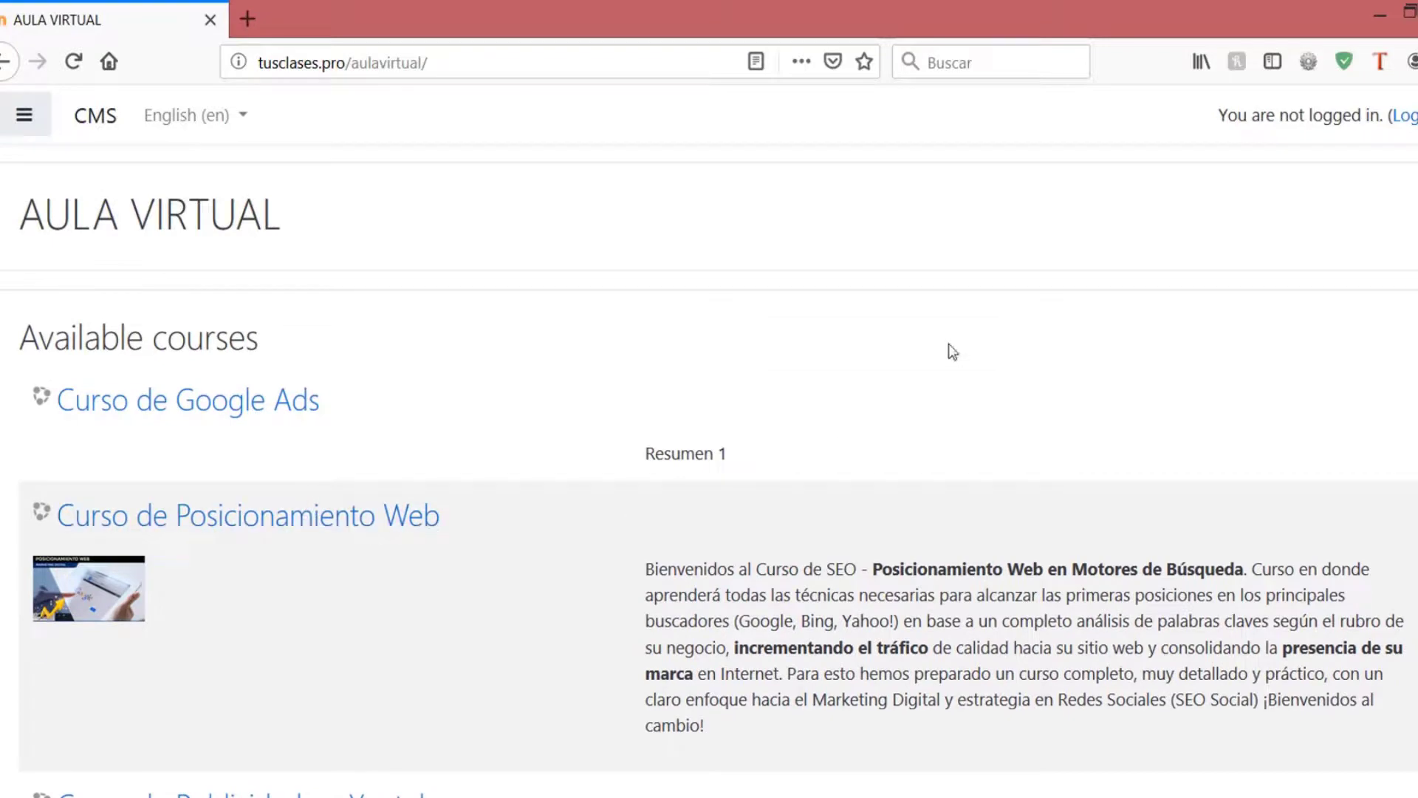
left_click(1412, 119)
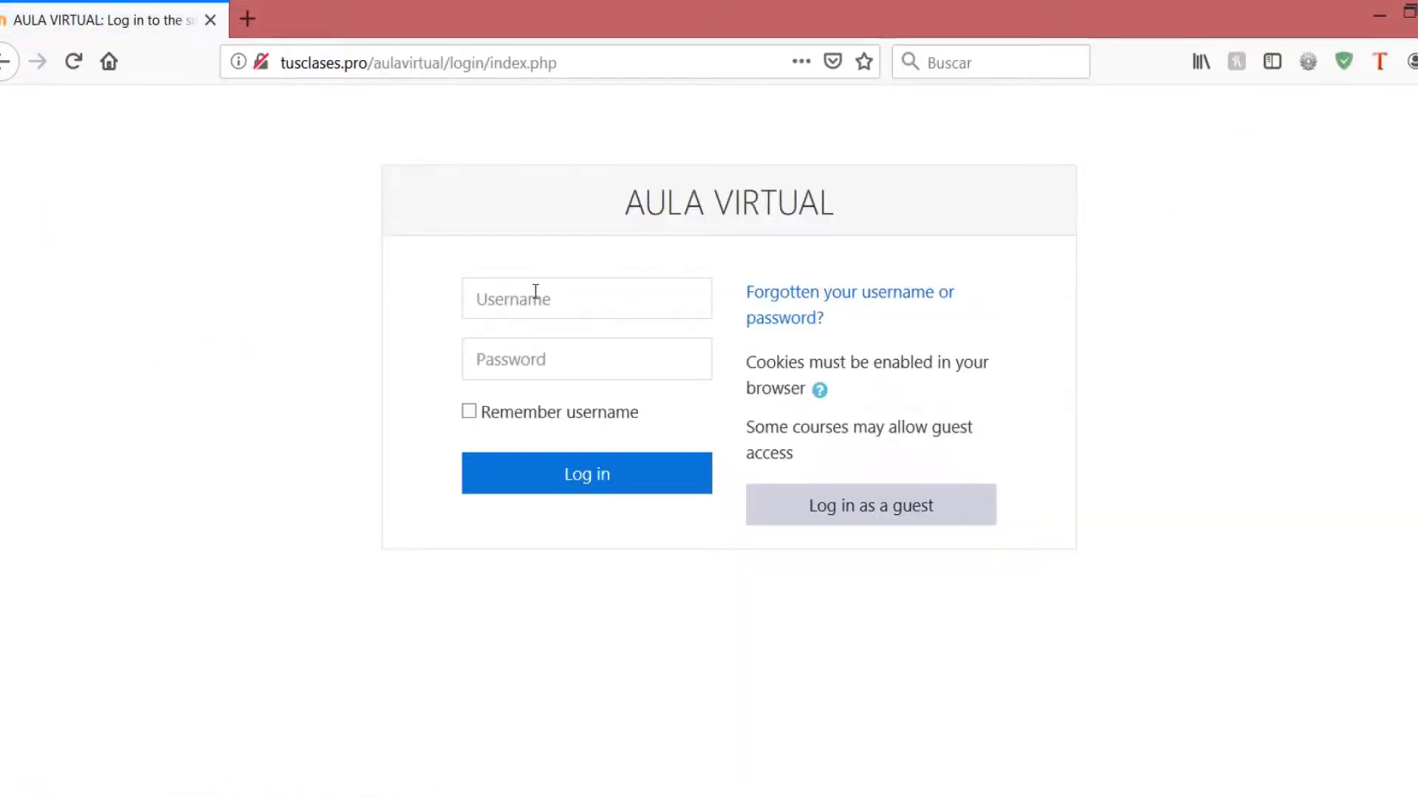
- Log in with the new user's username and password, past the insecure-connection warning
left_click(536, 291)
type("le")
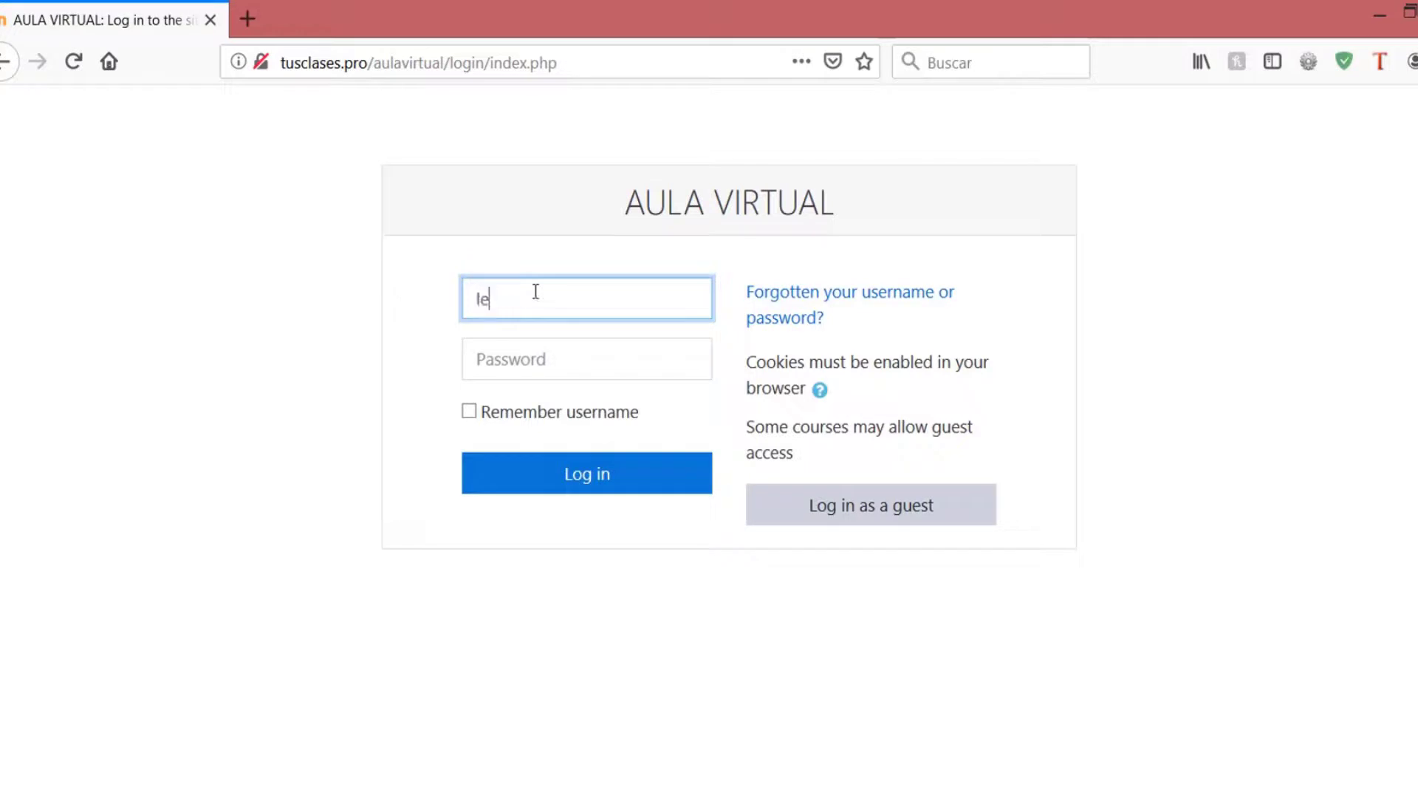
type("onardo")
left_click(554, 354)
type("********")
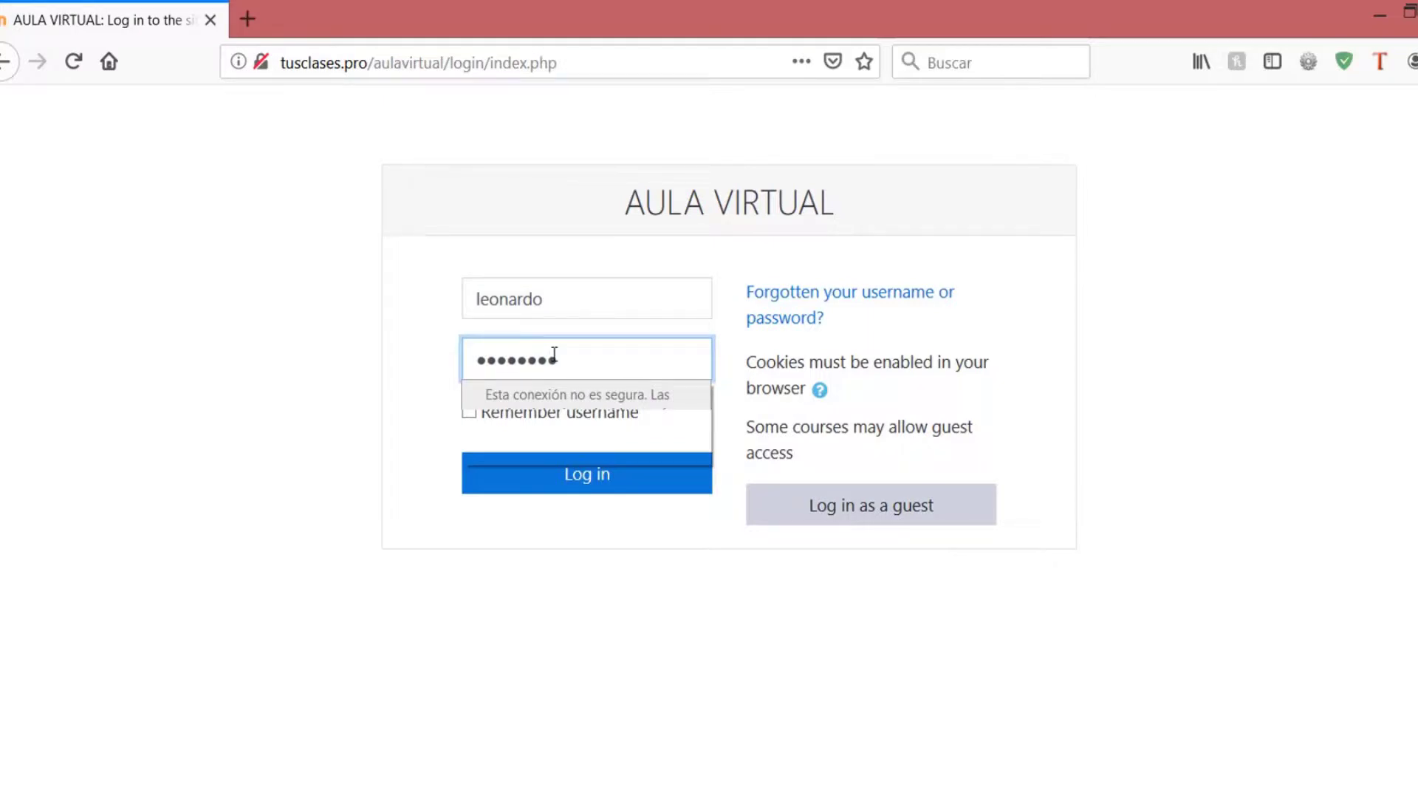
type("*")
left_click(580, 535)
left_click(597, 480)
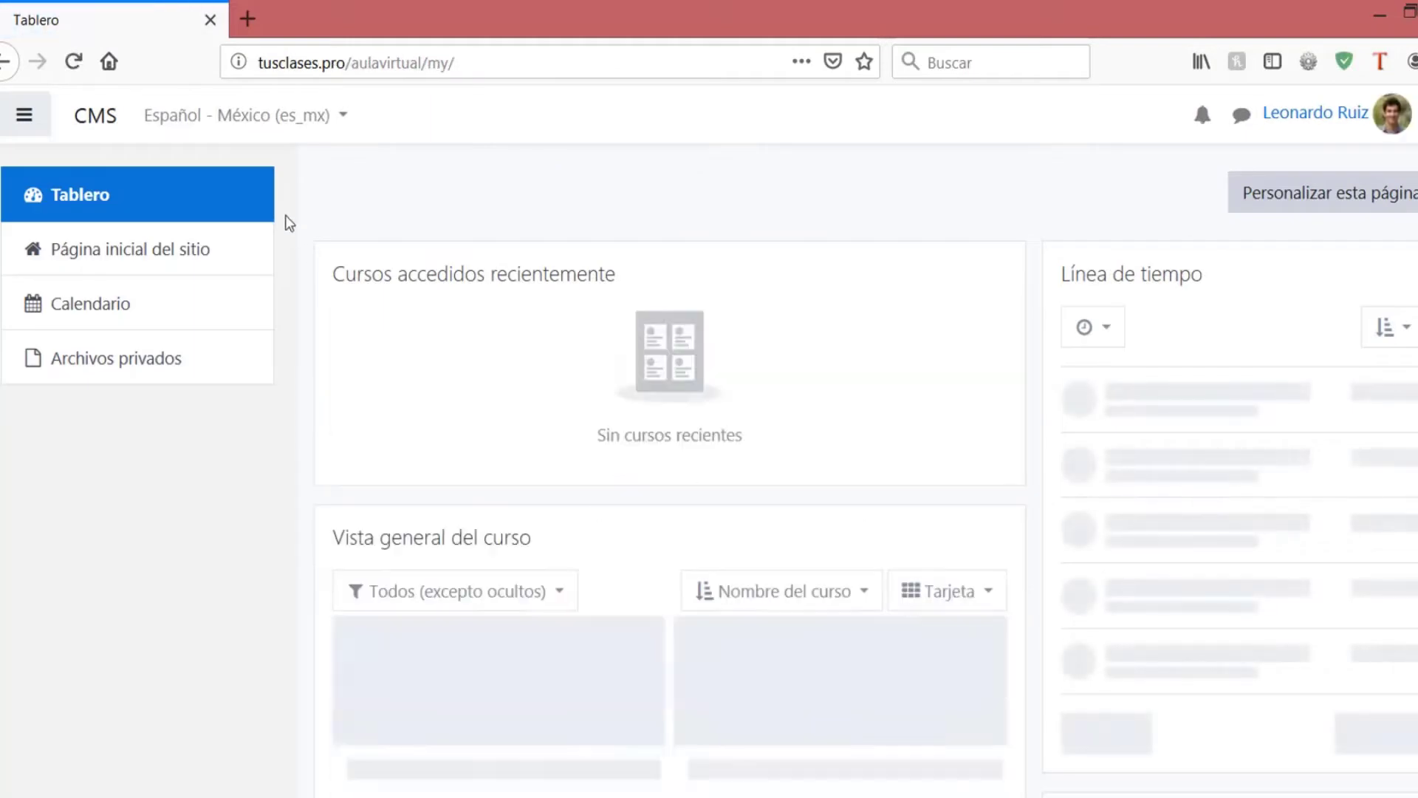
- From the avatar menu, open Perfil and review the new user's photo, e-mail, country Perú and city Lima
scroll(386, 434, "down", 1)
scroll(387, 433, "up", 1)
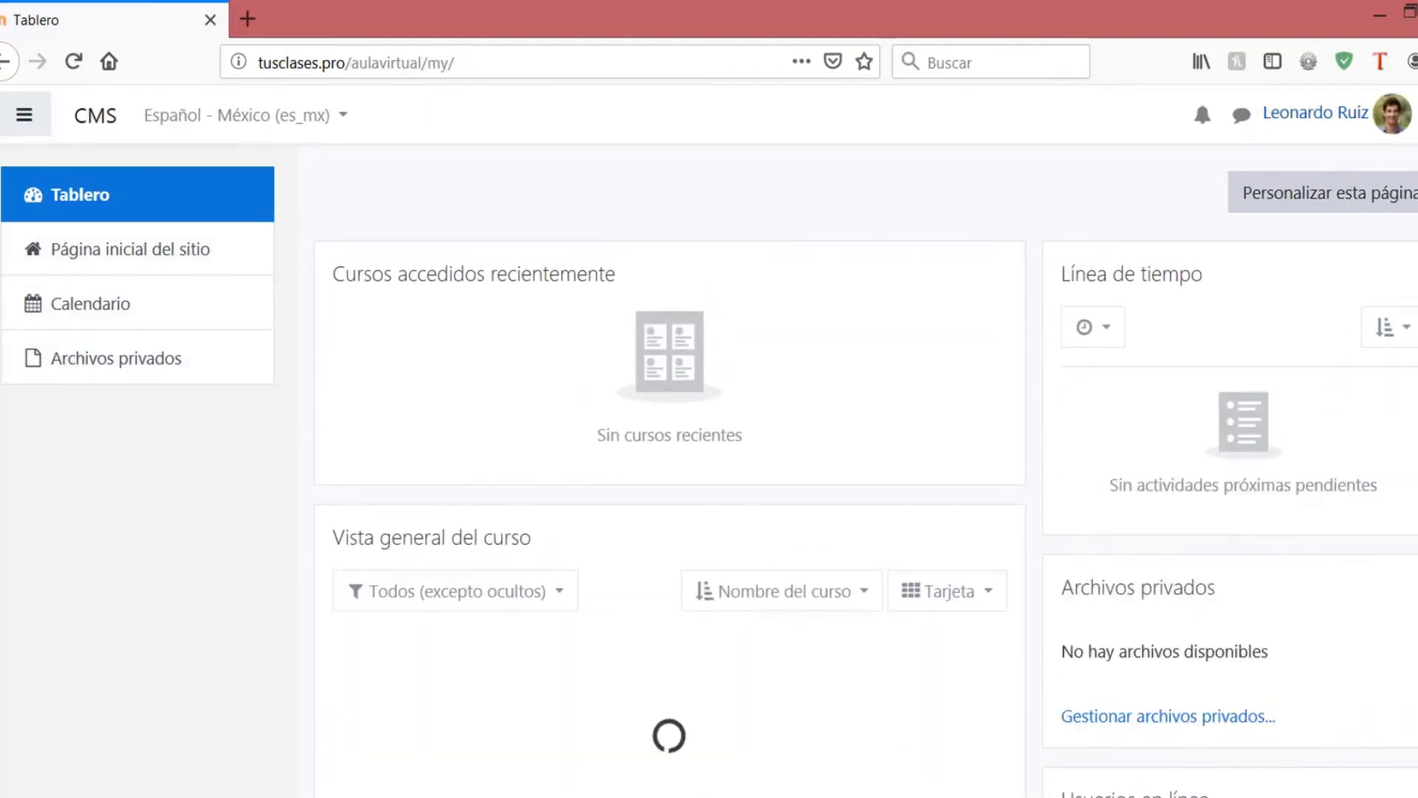
left_click(1395, 118)
left_click(1395, 122)
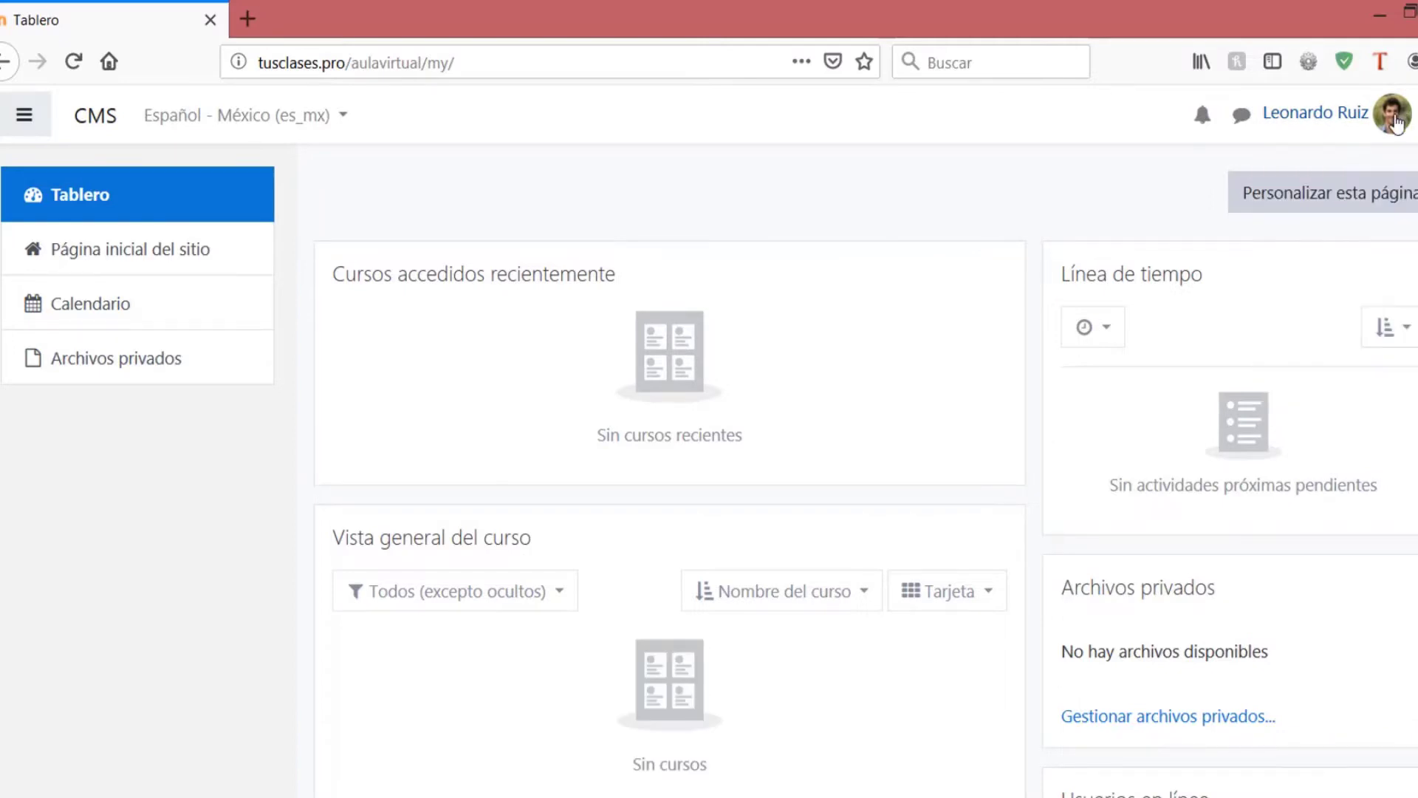
left_click(1320, 118)
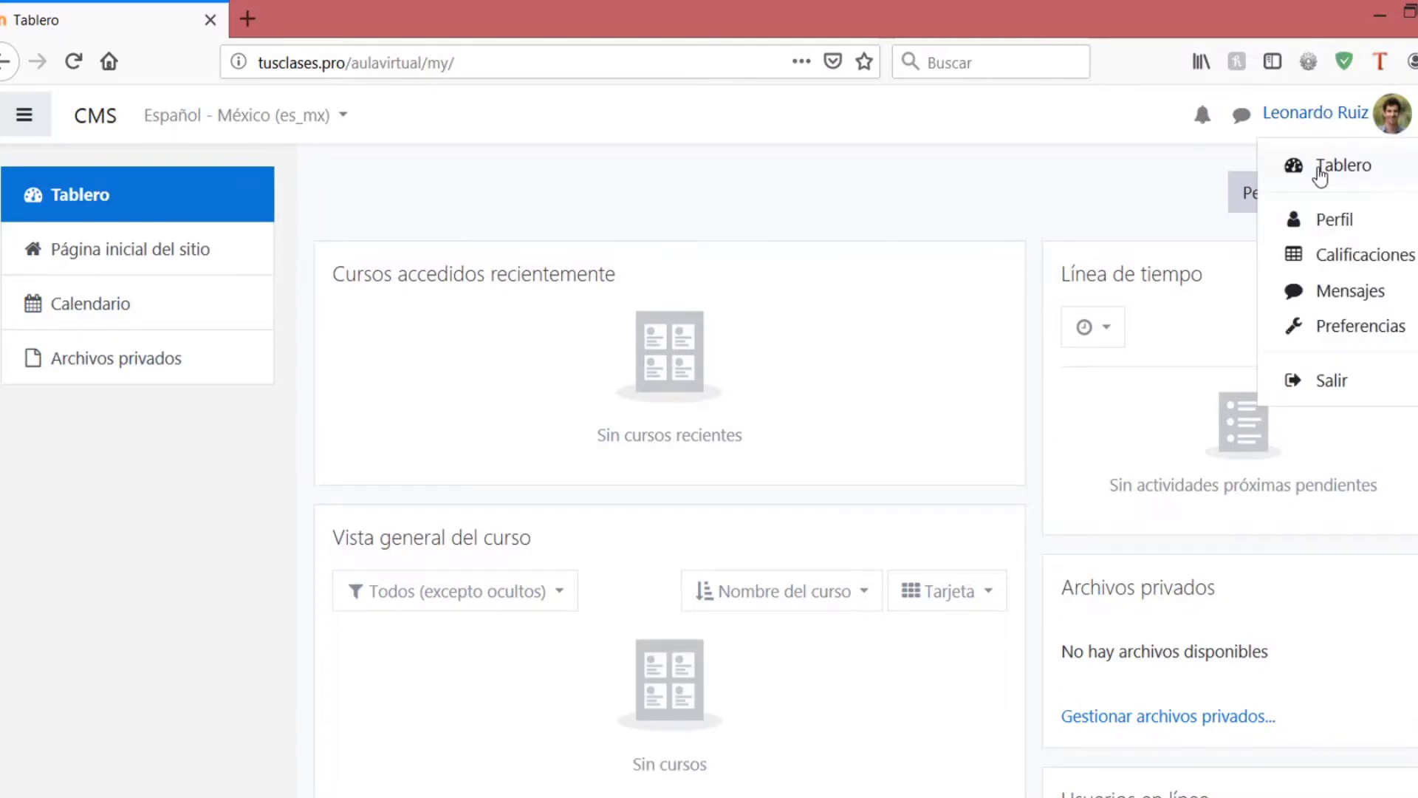
left_click(1331, 220)
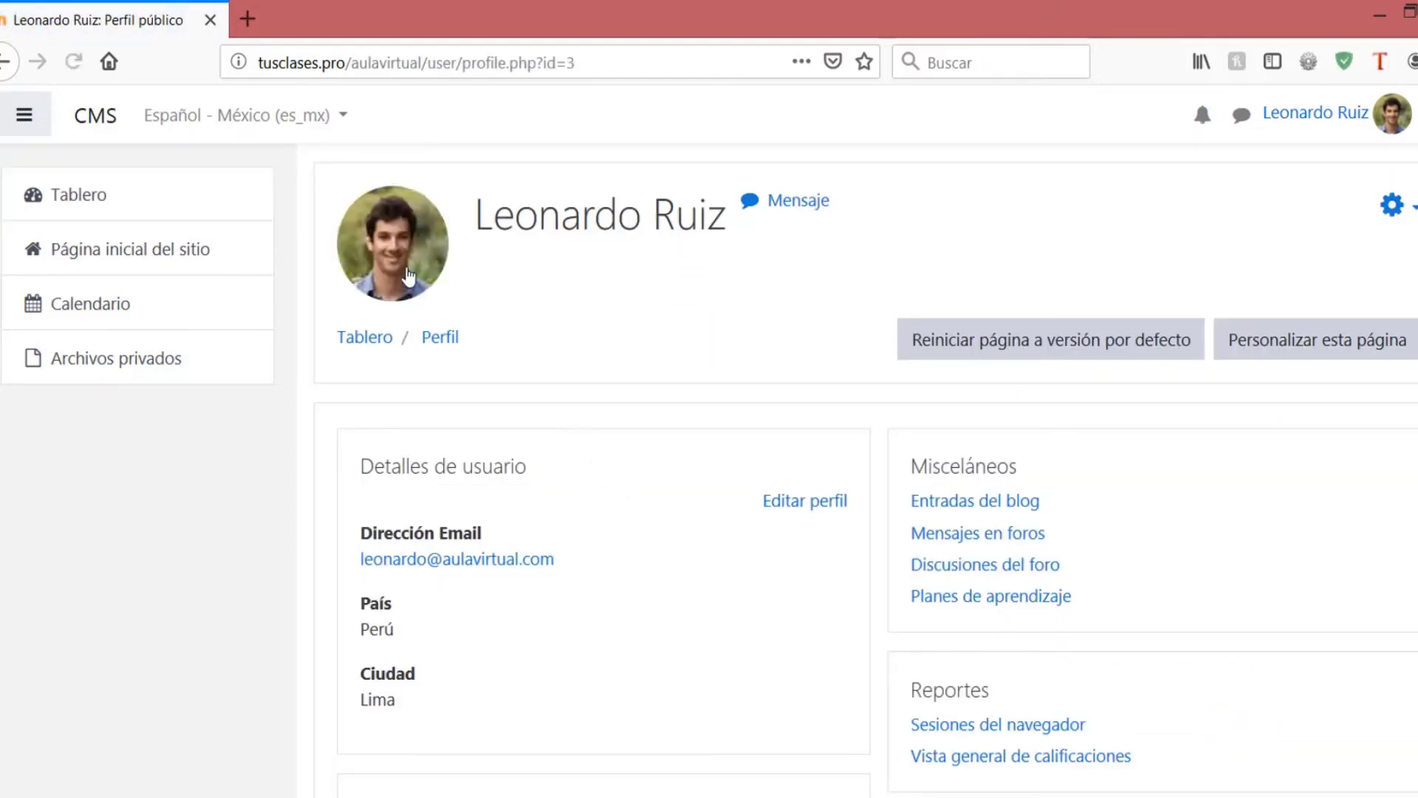
scroll(473, 437, "down", 3)
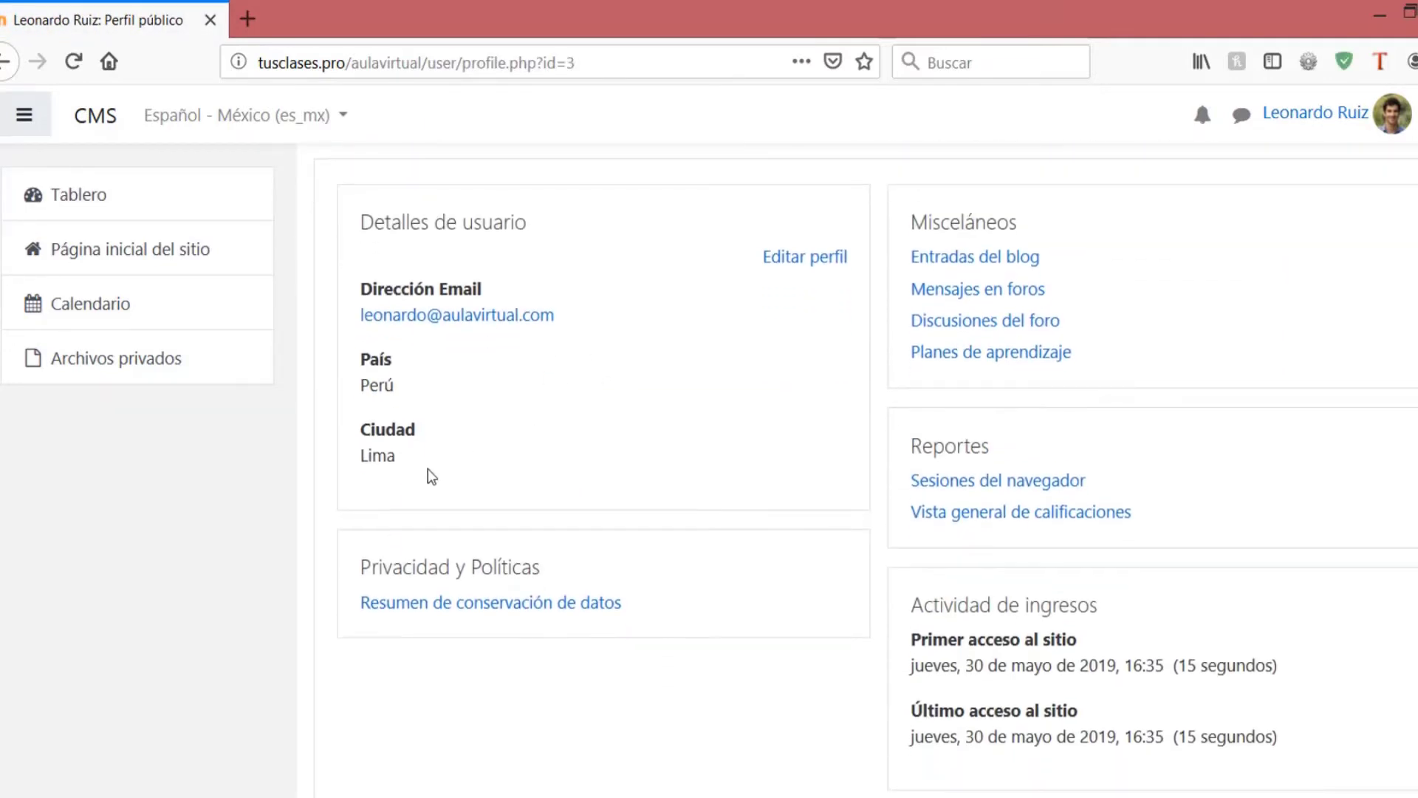
scroll(587, 591, "up", 3)
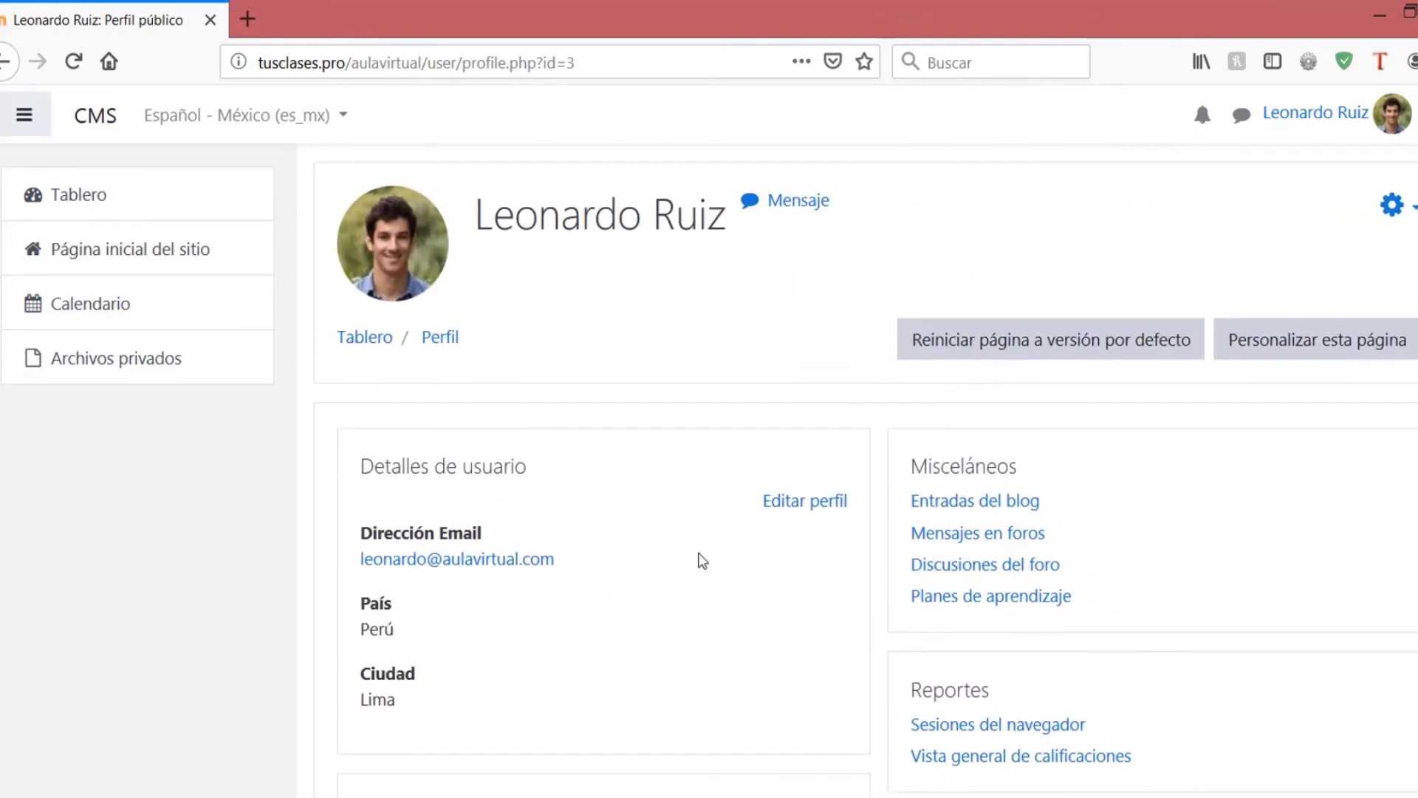